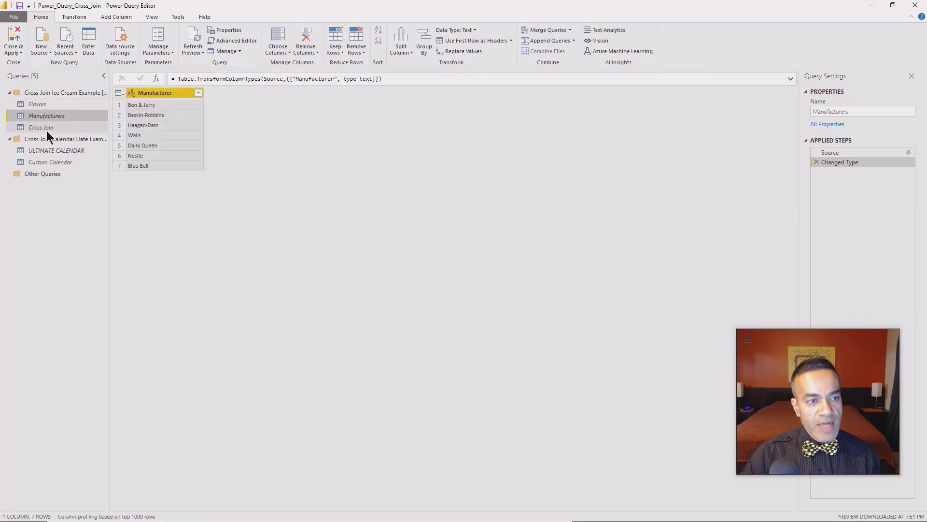
- Open the ULTIMATE CALENDAR query to view its 31-column date table starting 1/1/2014
click(47, 129)
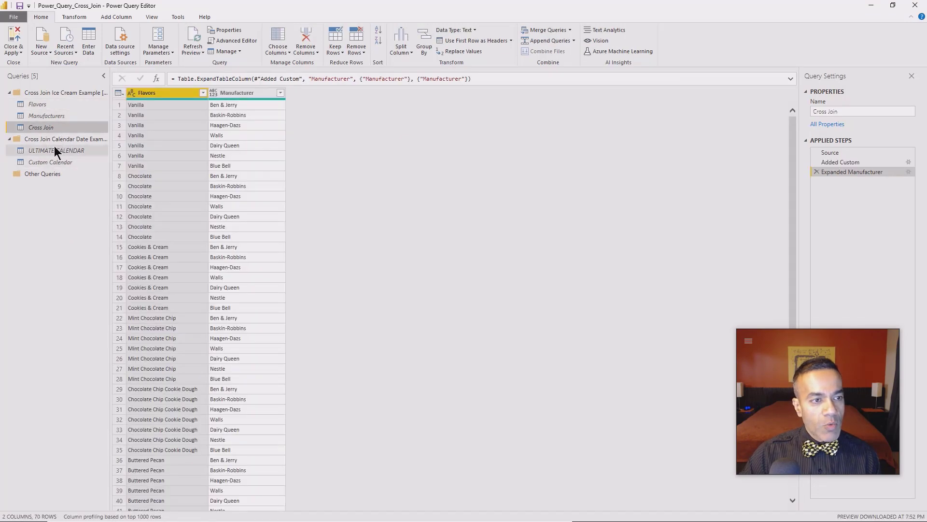
click(47, 162)
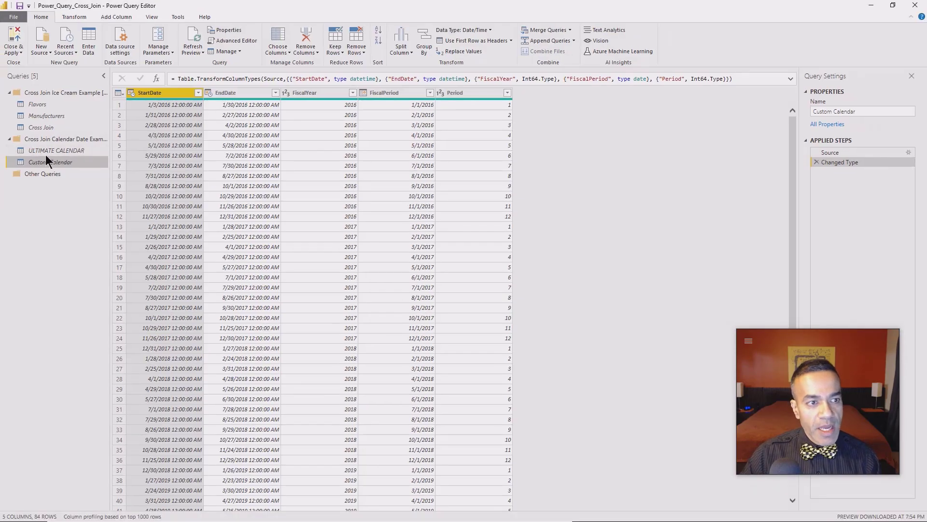
click(52, 151)
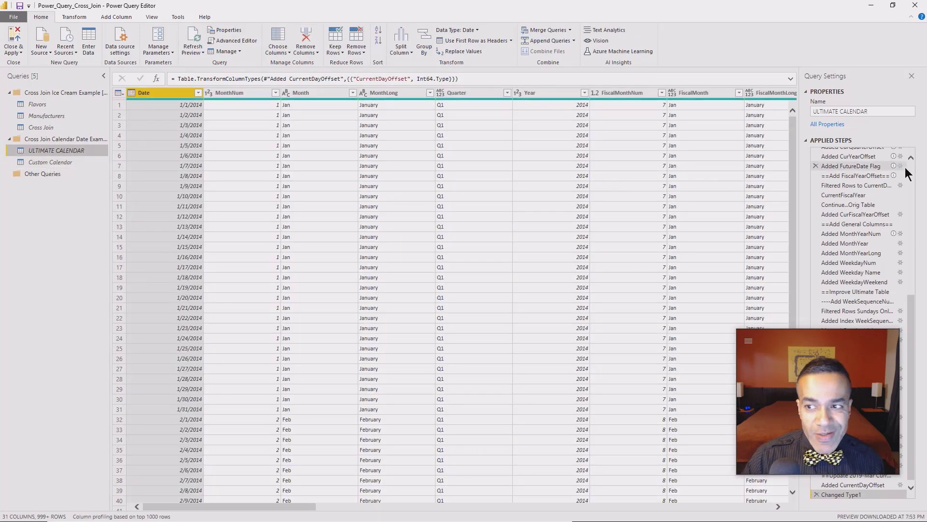
scroll(913, 171, up, 8)
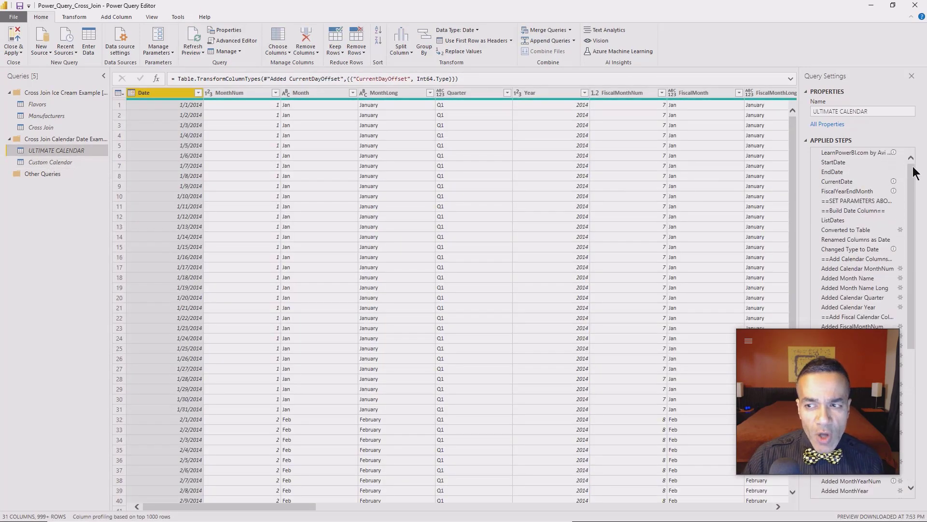
- Create a reference query of ULTIMATE CALENDAR and rename it Calendar_Dates
right_click(57, 150)
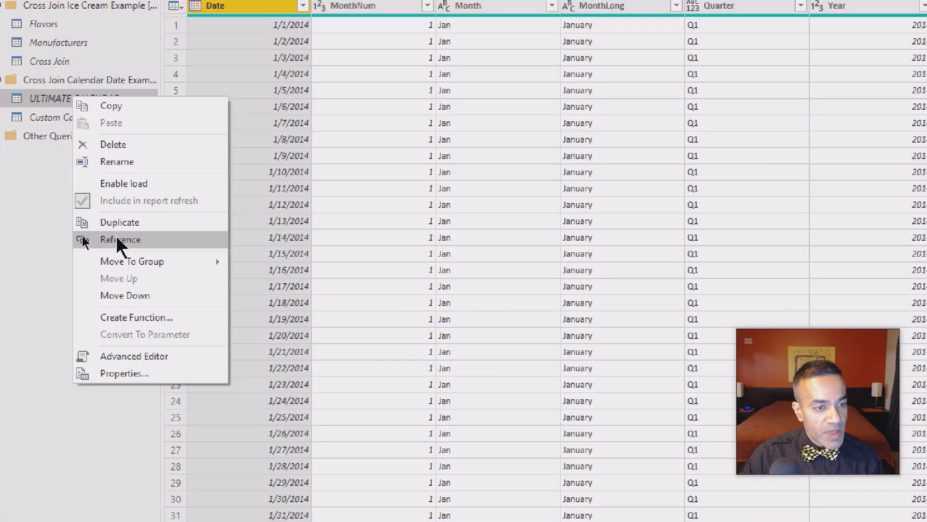
click(82, 237)
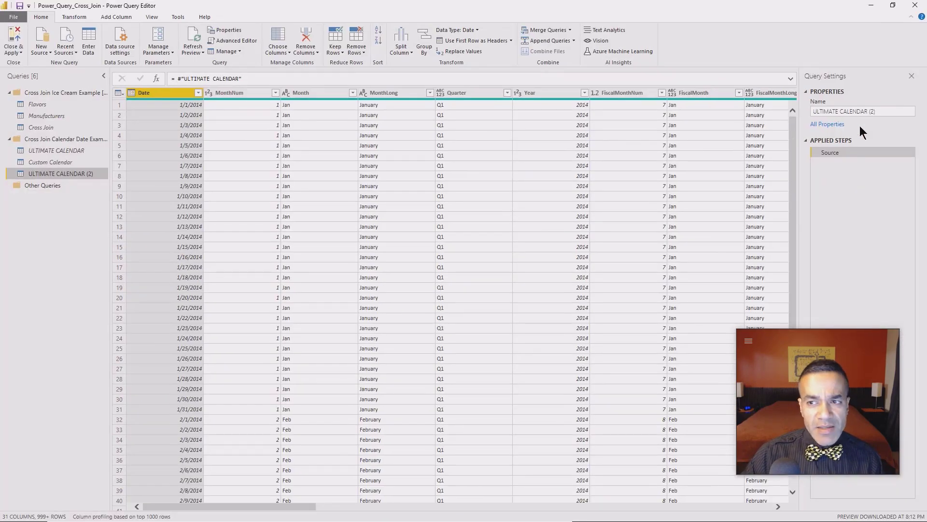
triple_click(828, 111)
text(Ca)
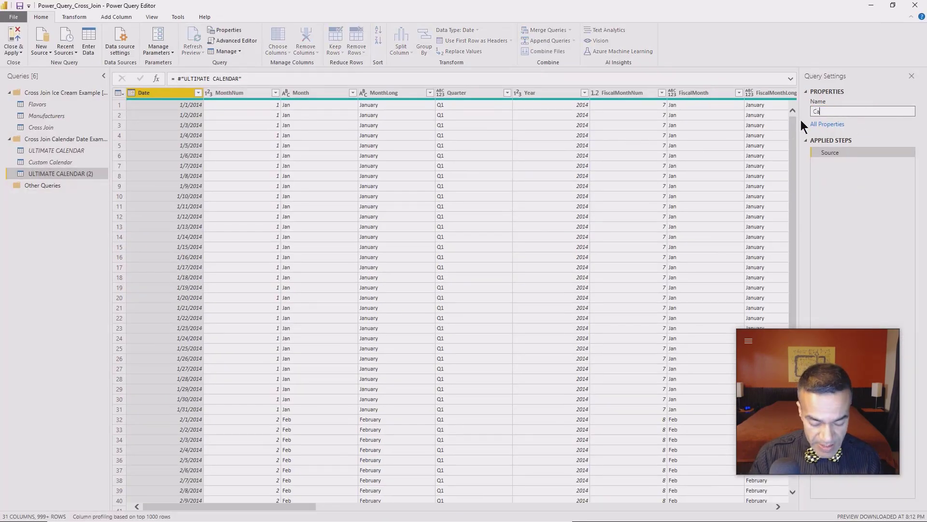
text(lendar)
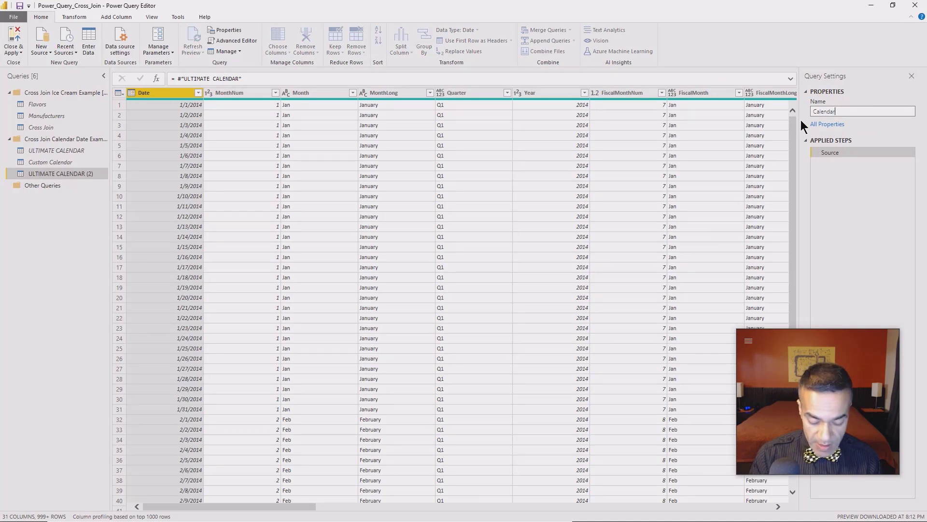
text(_Dates)
key(Return)
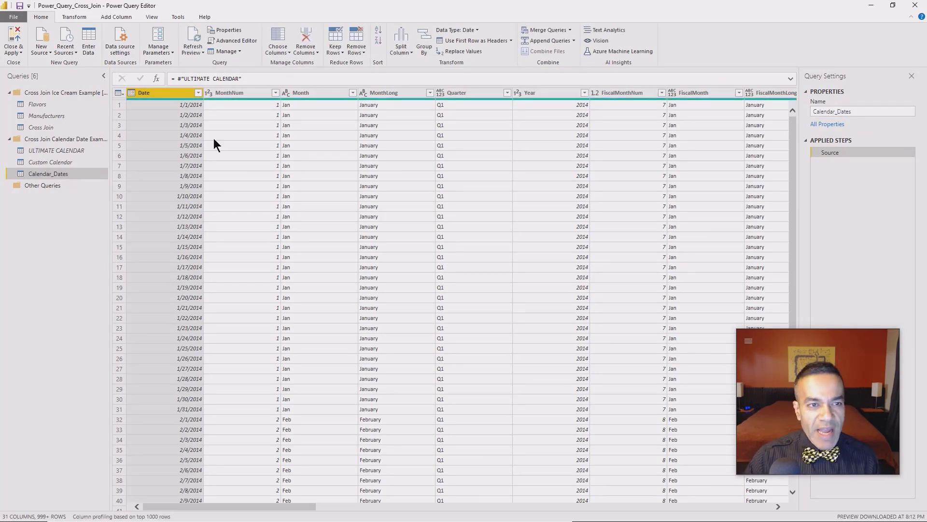
- Keep only the Date column in Calendar_Dates and disable its load to the report
right_click(166, 95)
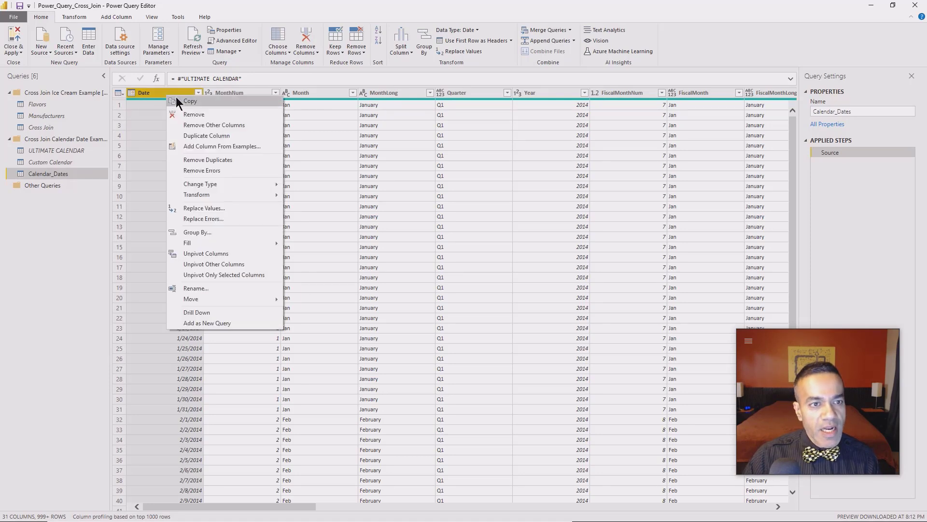
click(200, 125)
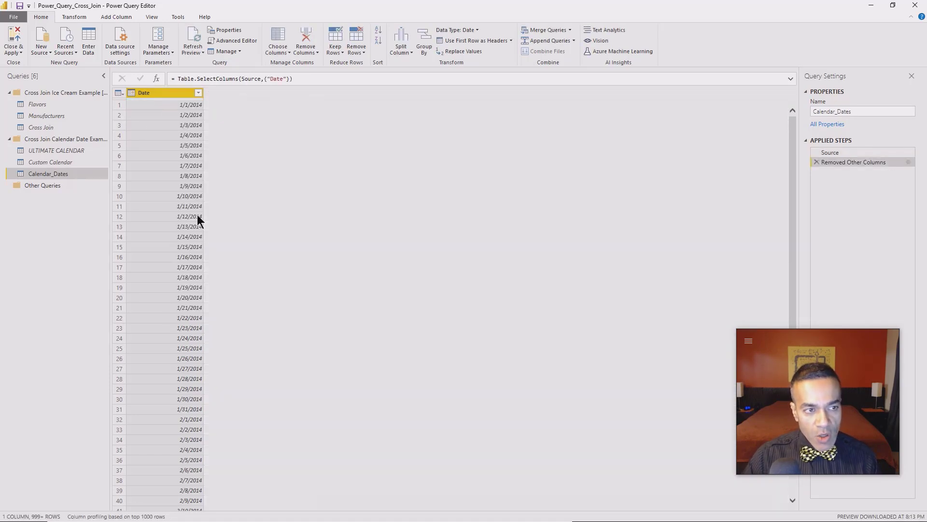
right_click(73, 175)
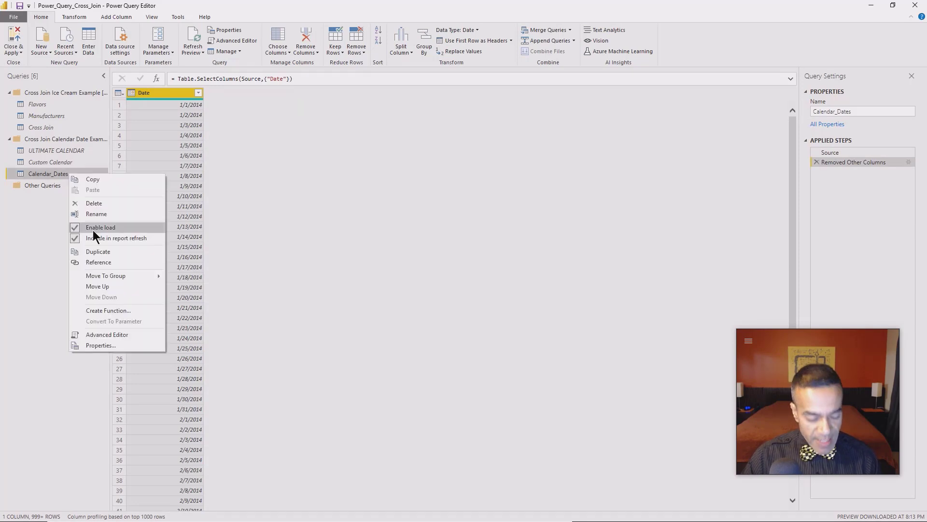
click(95, 227)
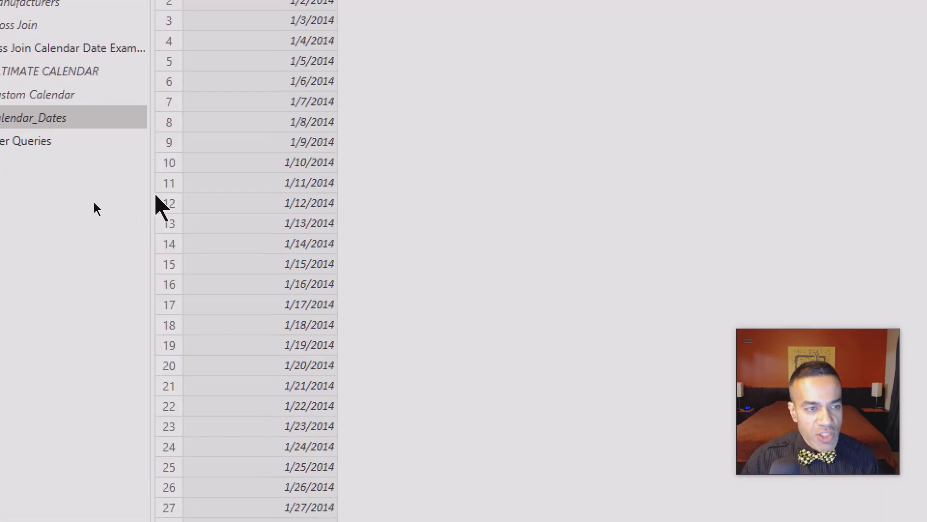
- Switch to the Custom Calendar query with its 84 fiscal-period rows
click(134, 99)
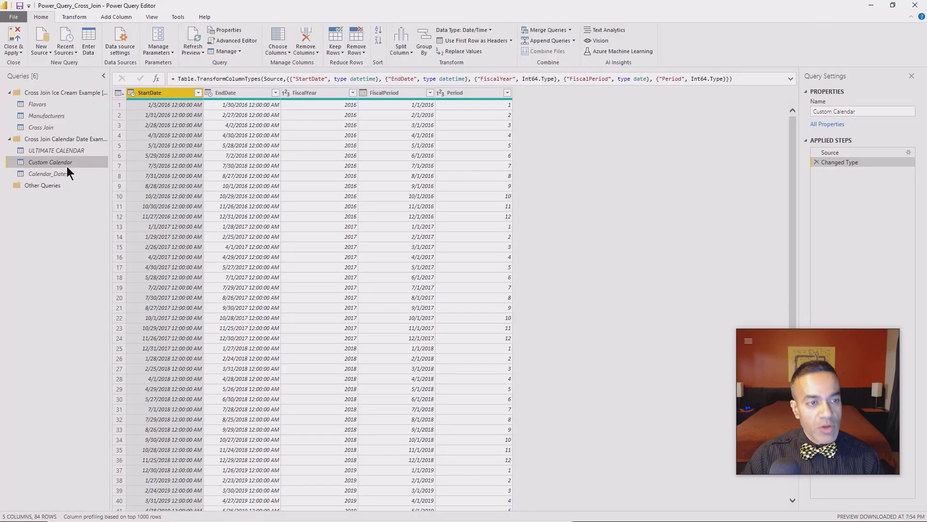
click(120, 114)
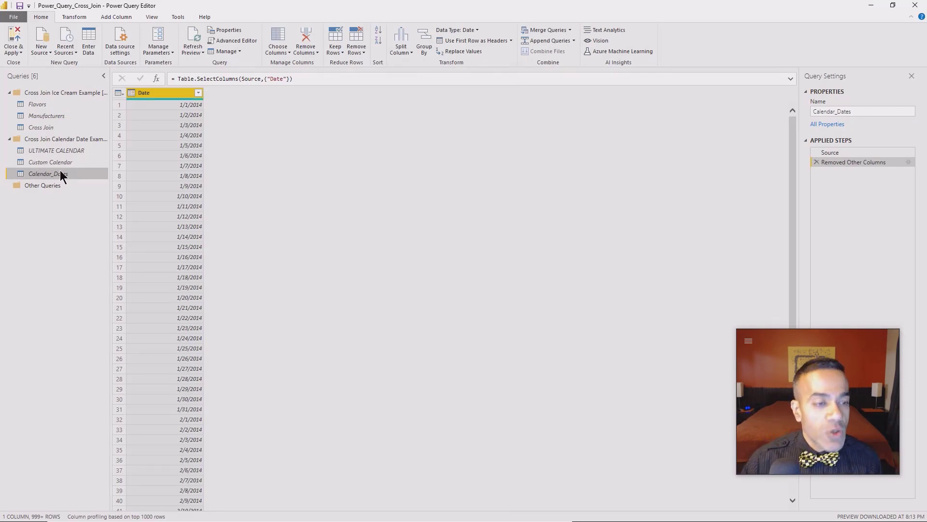
click(69, 163)
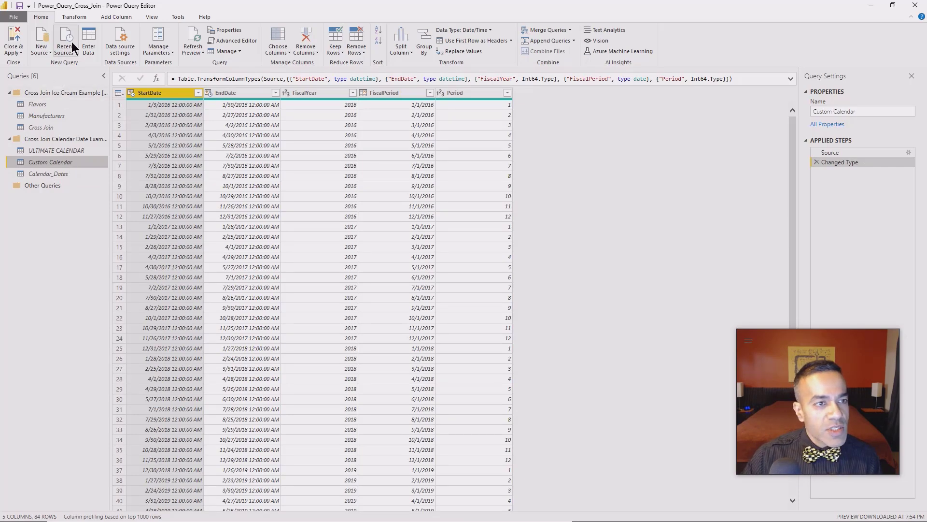
- Add a custom column named Dummy with formula = 1 to Custom Calendar
click(115, 17)
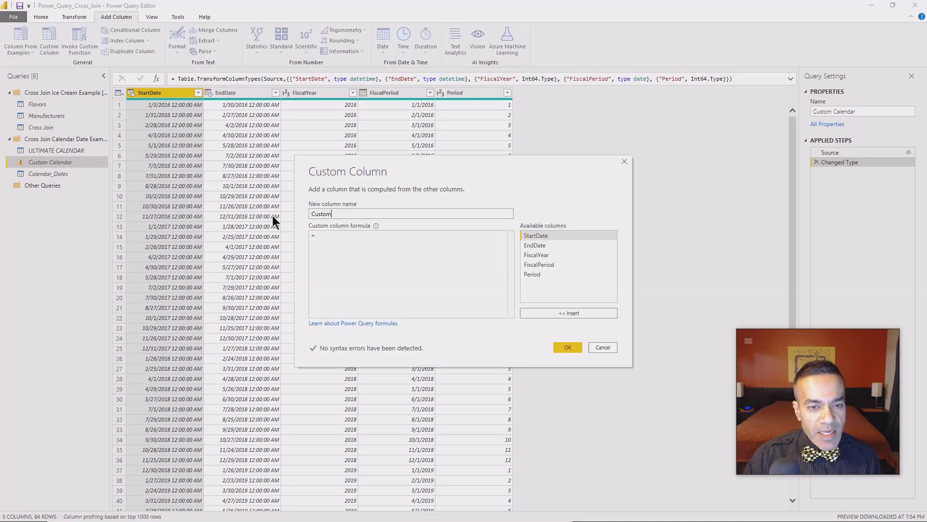
text(Dummy)
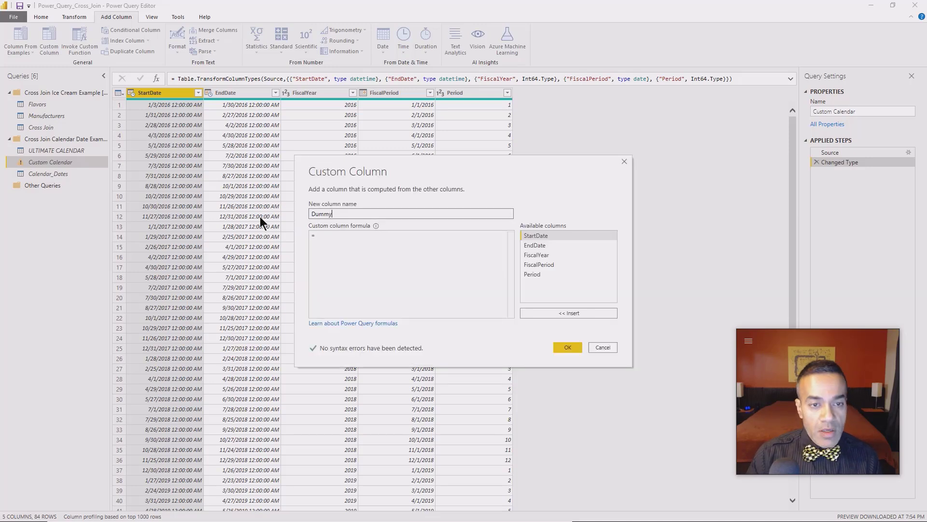
click(351, 235)
text(1)
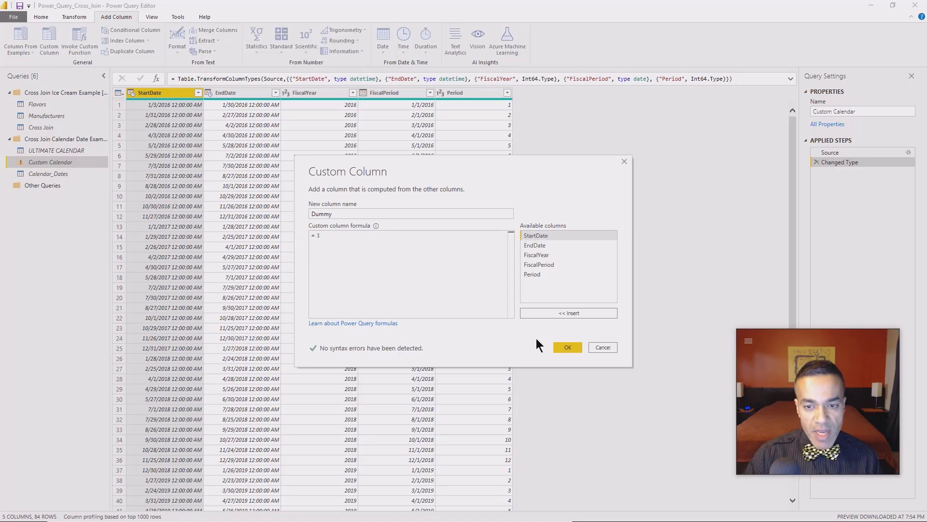
click(569, 350)
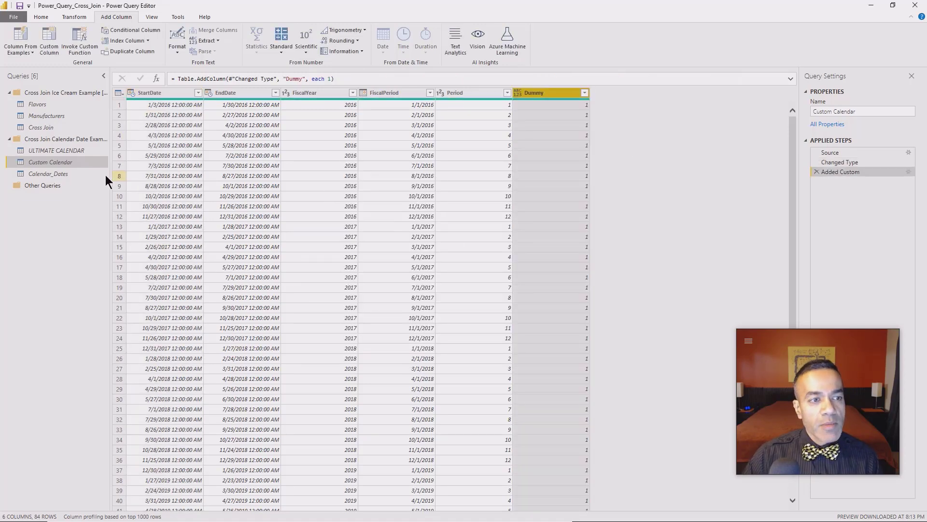
click(68, 175)
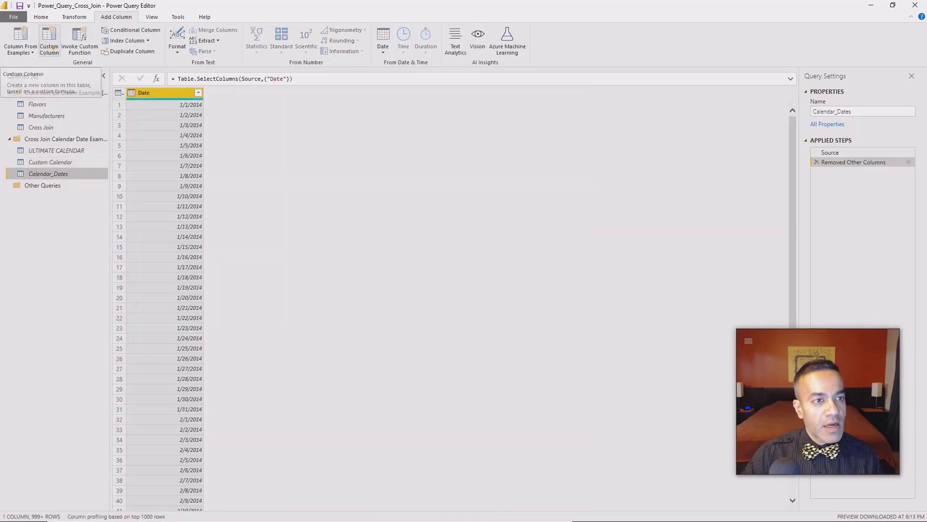
- Add a Dummy custom column of constant 1 to Calendar_Dates
click(56, 45)
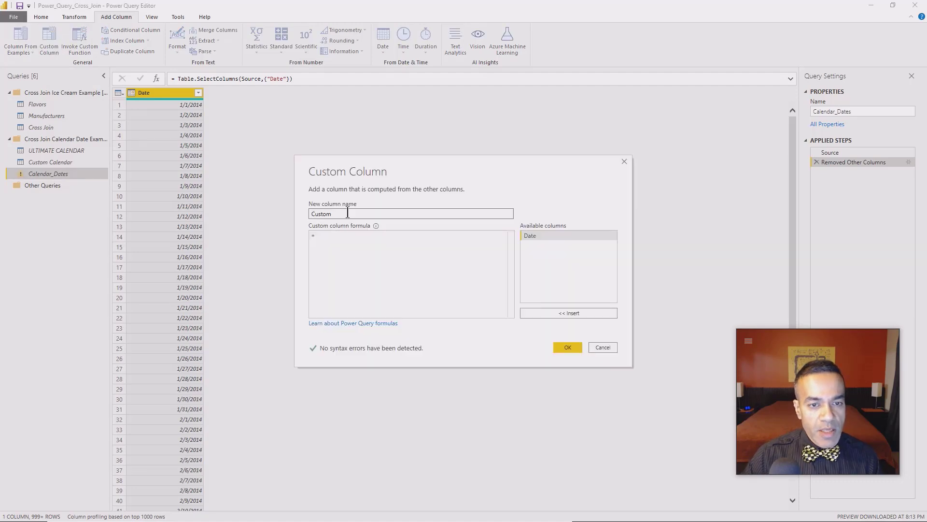
text(Dummy)
key(Tab)
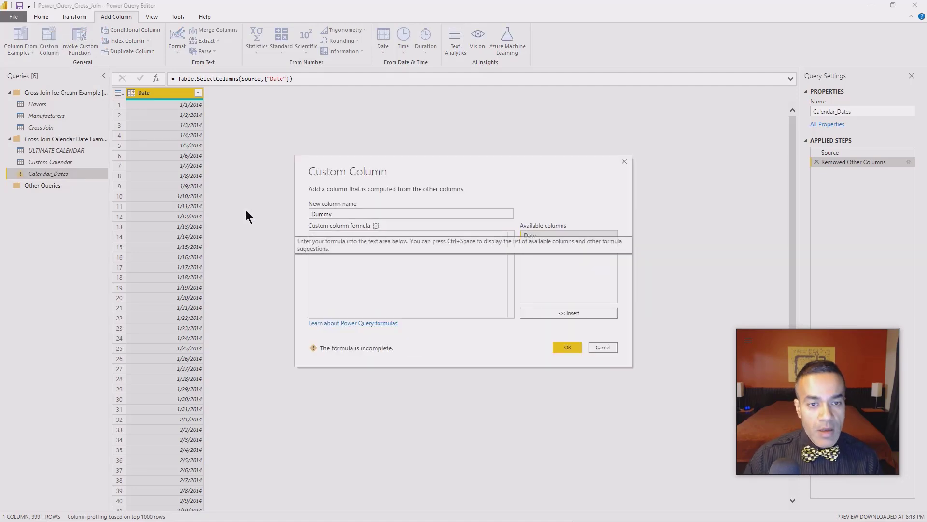
text(1)
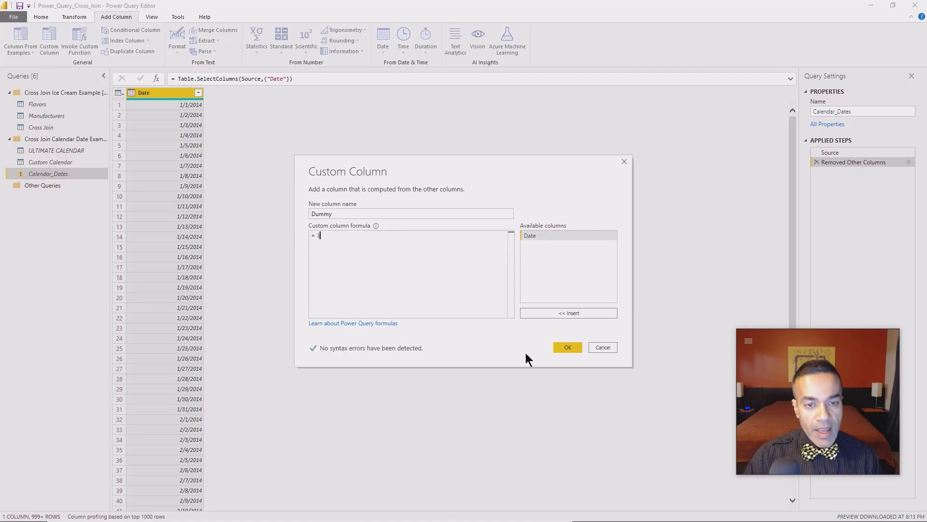
click(569, 348)
click(65, 164)
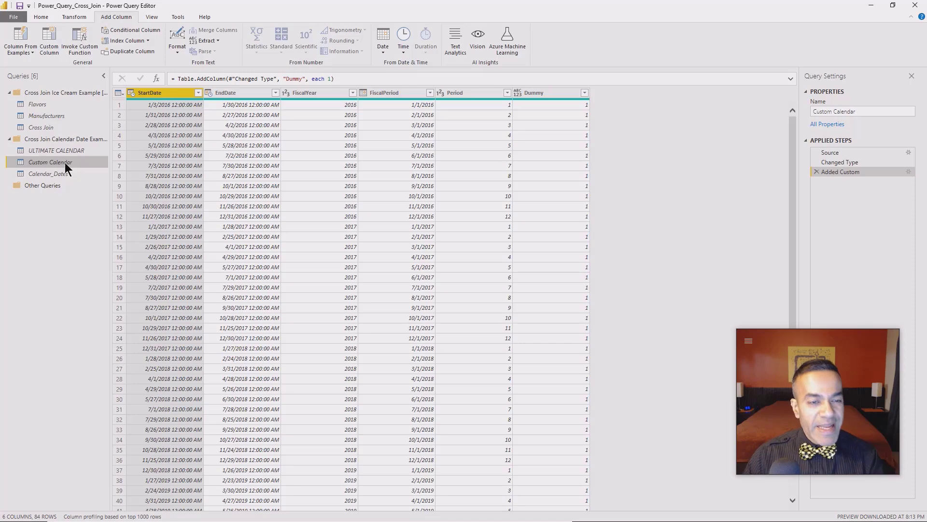
- Left-outer merge Custom Calendar with Calendar_Dates, matching on both Dummy columns
click(43, 18)
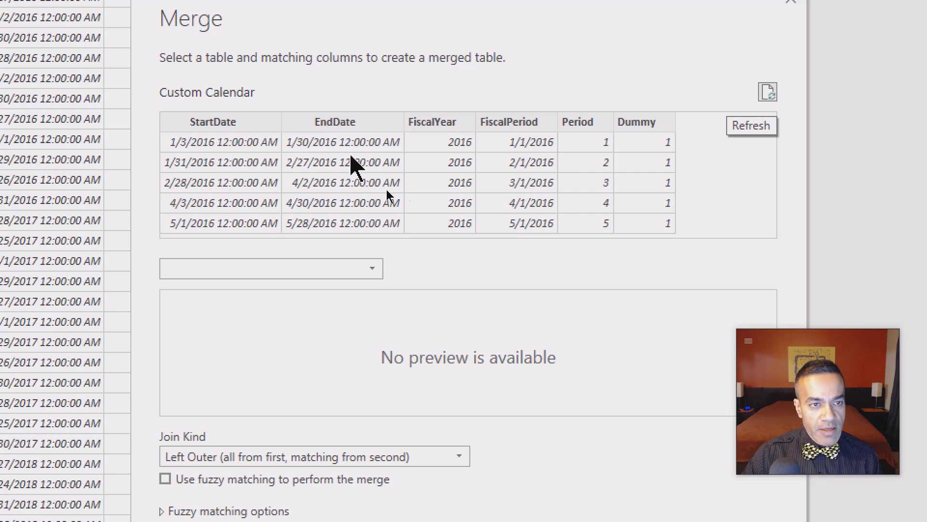
click(303, 275)
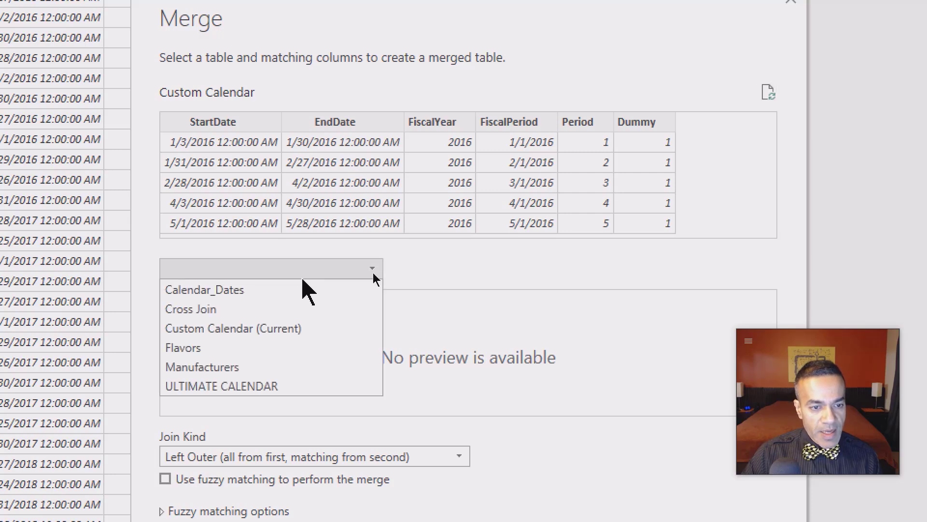
click(245, 289)
click(251, 301)
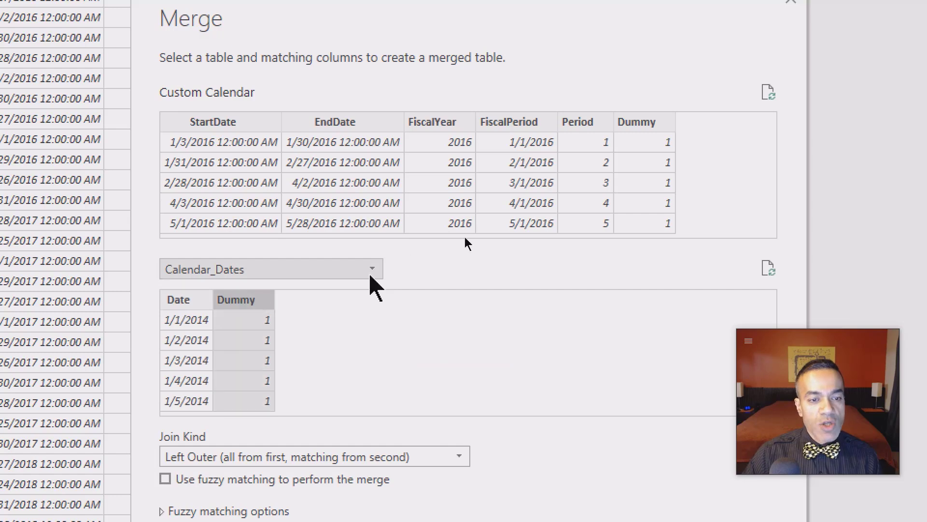
click(667, 137)
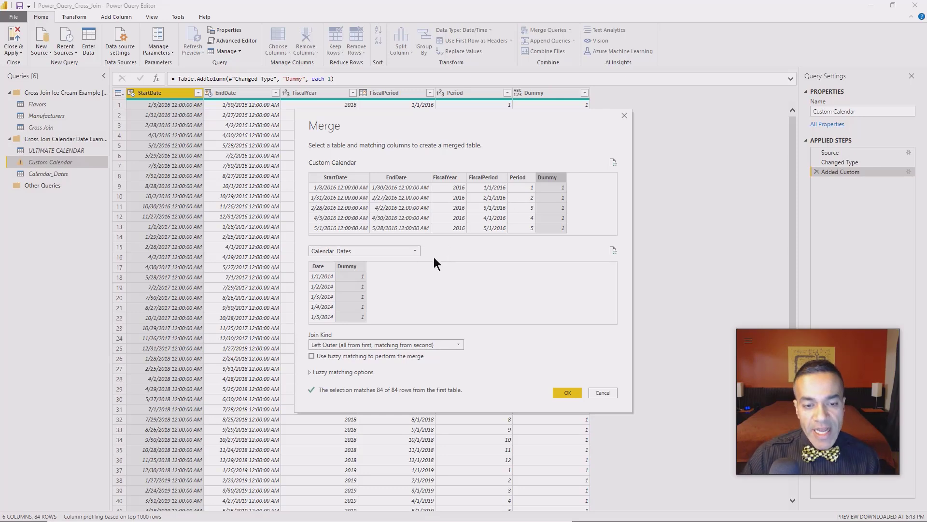
click(568, 392)
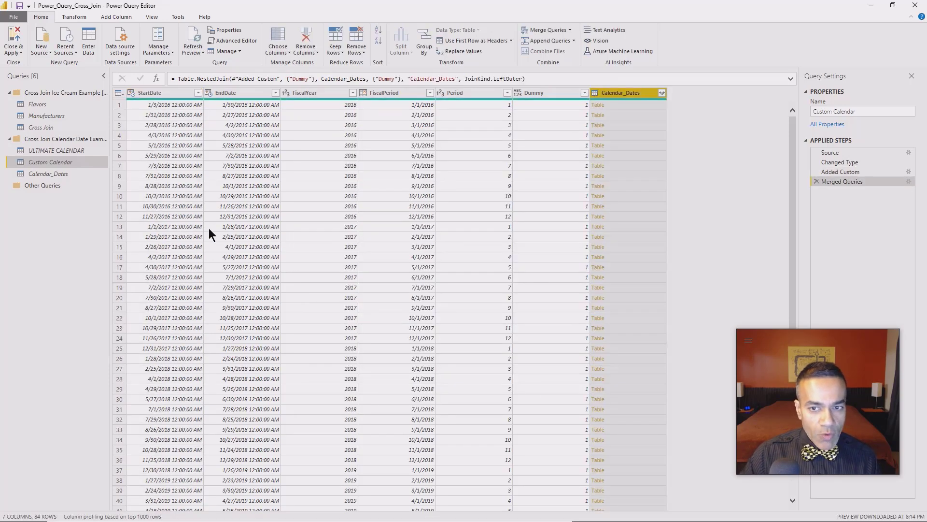
- Expand Calendar_Dates to only its Date column, without the original column-name prefix
click(661, 93)
click(520, 142)
click(520, 151)
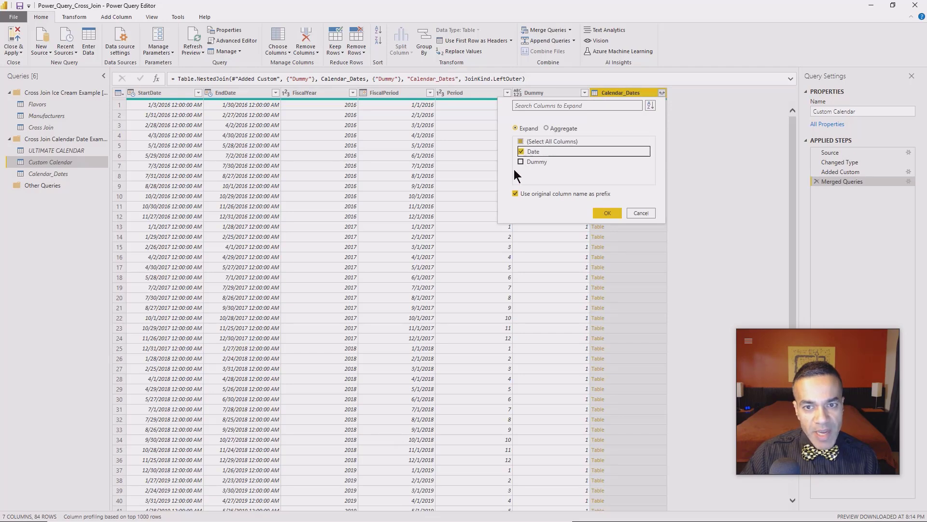
click(516, 194)
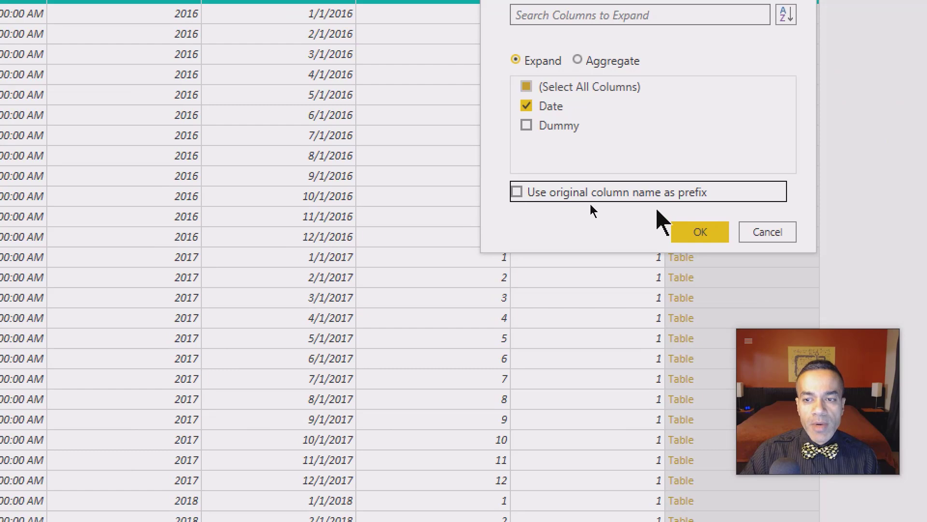
click(699, 233)
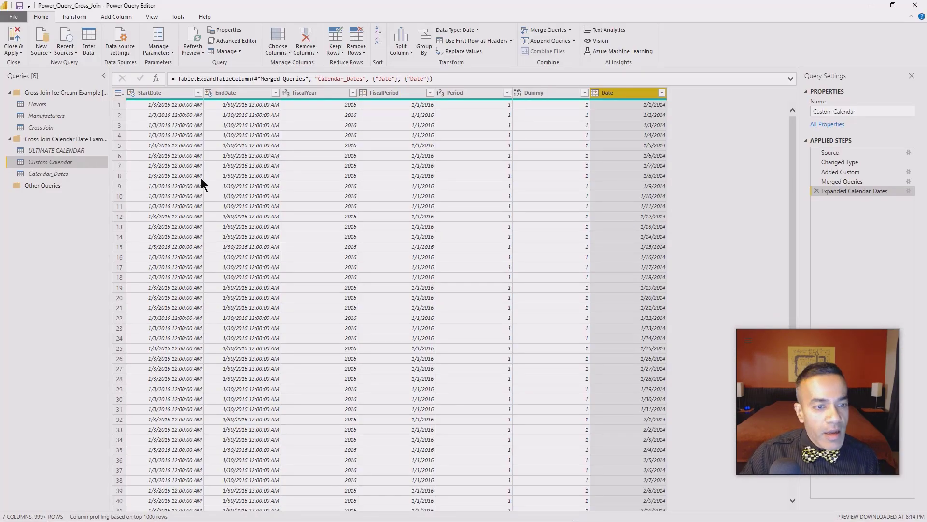
click(198, 93)
- Sort rows ascending by StartDate then Date, and move Date to the first column
click(177, 106)
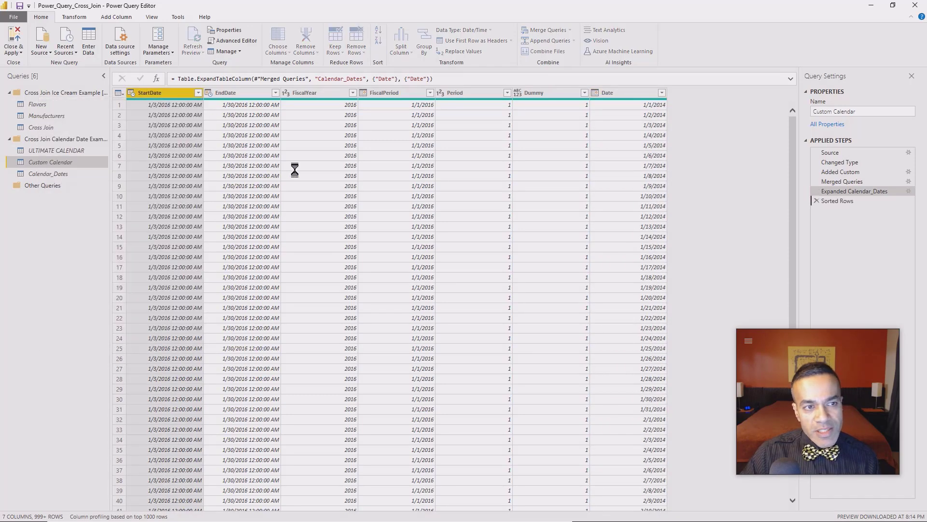
click(662, 93)
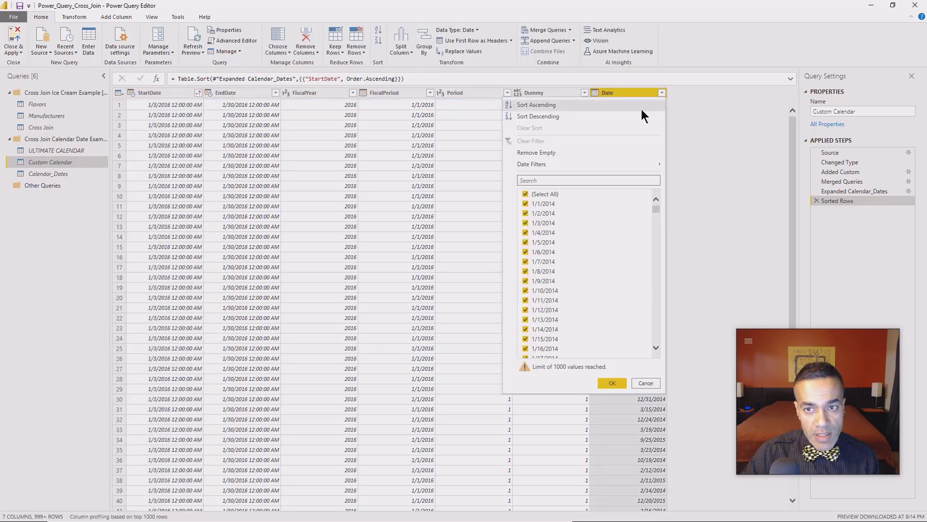
click(642, 107)
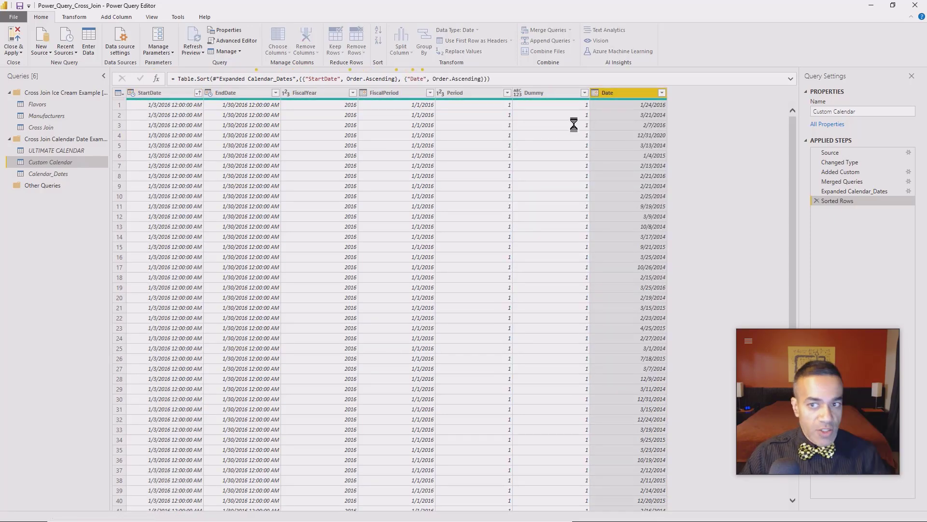
drag(616, 94, 228, 102)
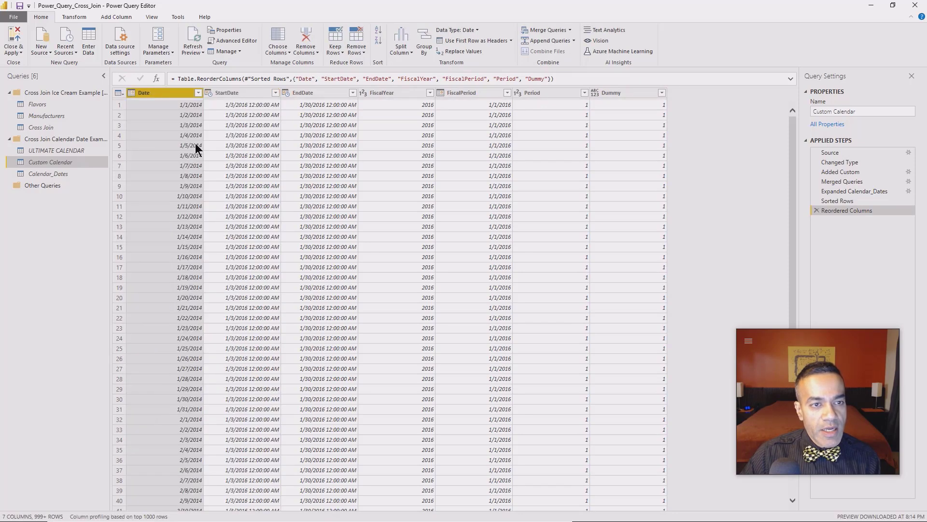
drag(836, 182, 827, 184)
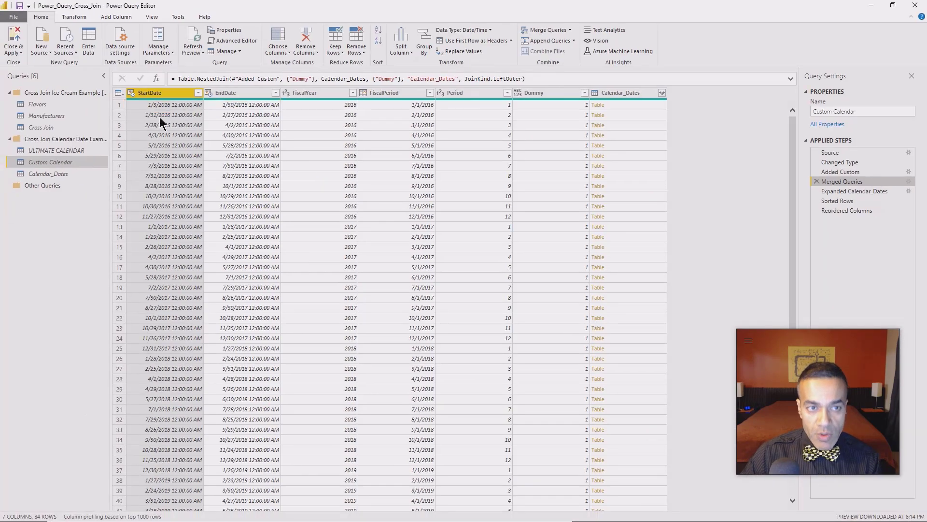
- Review the Reordered Columns result, scrolling through dates from 1/1/2014 and back to the top
click(850, 210)
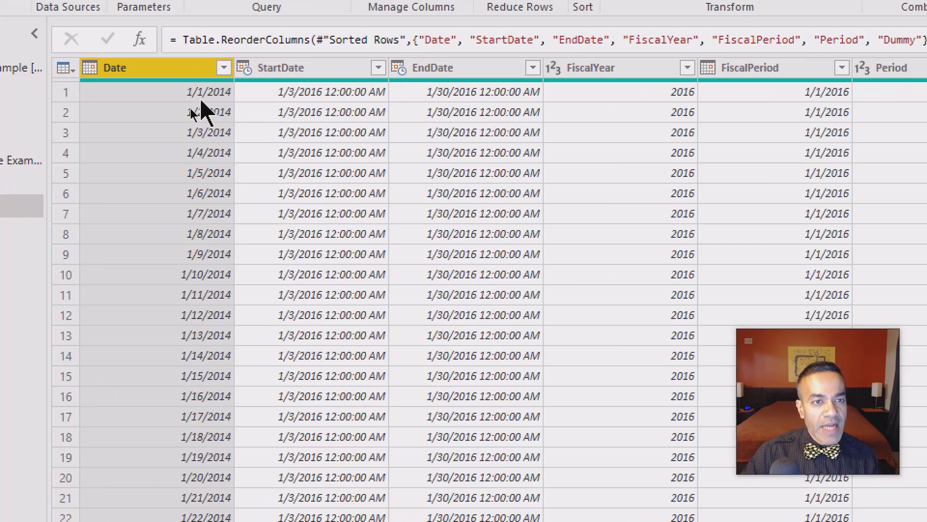
scroll(208, 183, down, 3)
scroll(233, 287, down, 20)
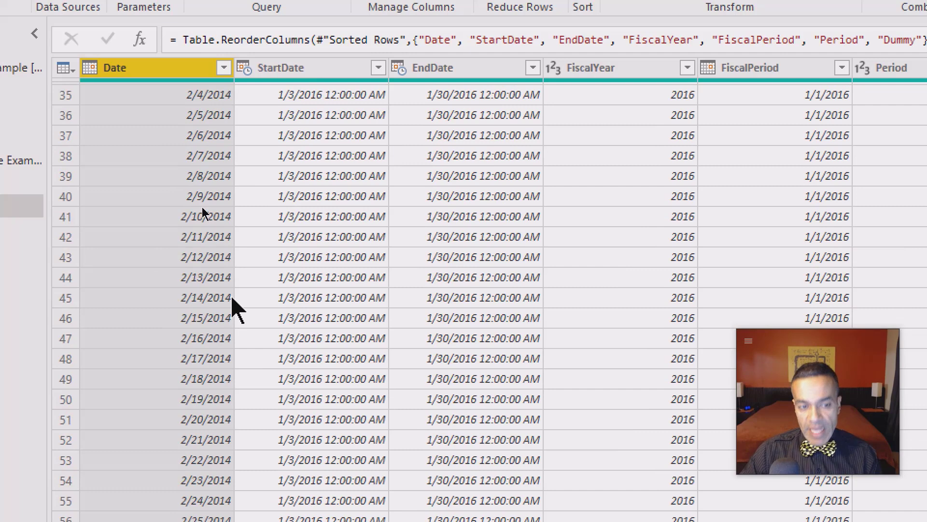
scroll(240, 295, down, 20)
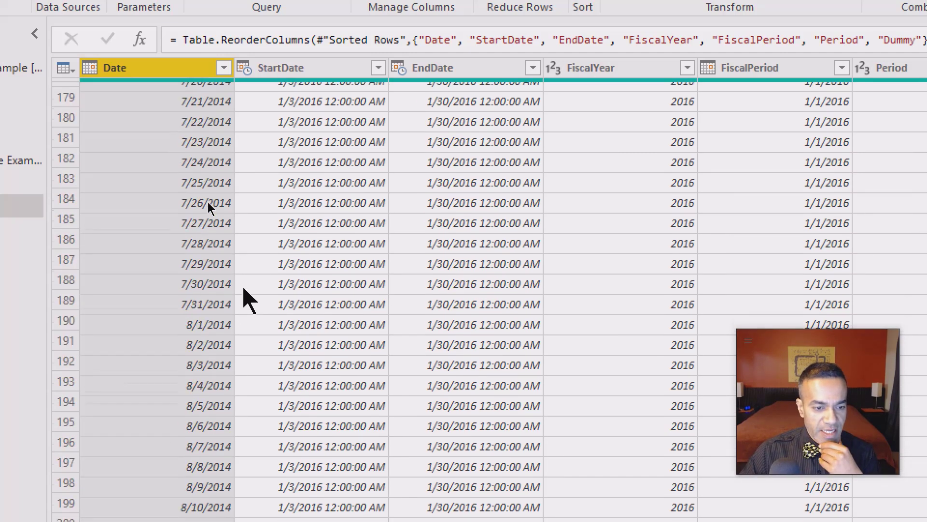
scroll(247, 285, down, 20)
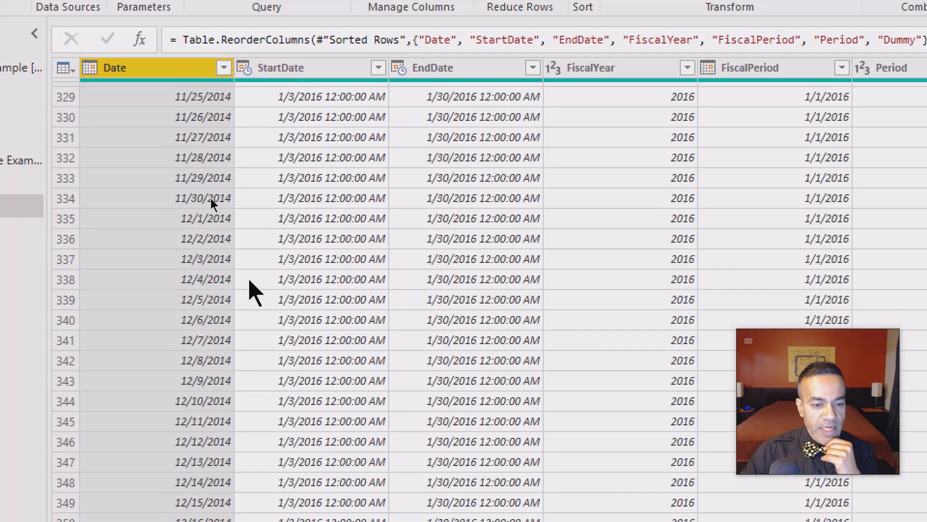
scroll(255, 290, down, 3)
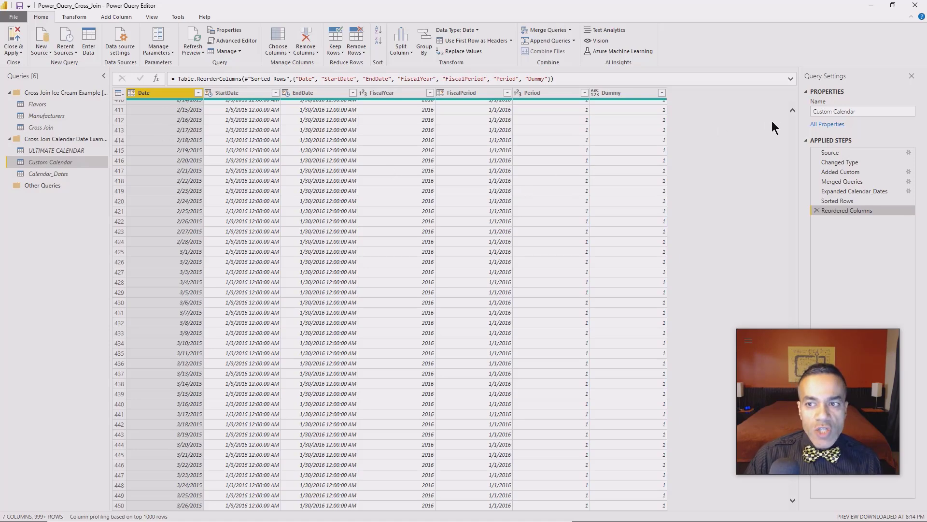
click(793, 122)
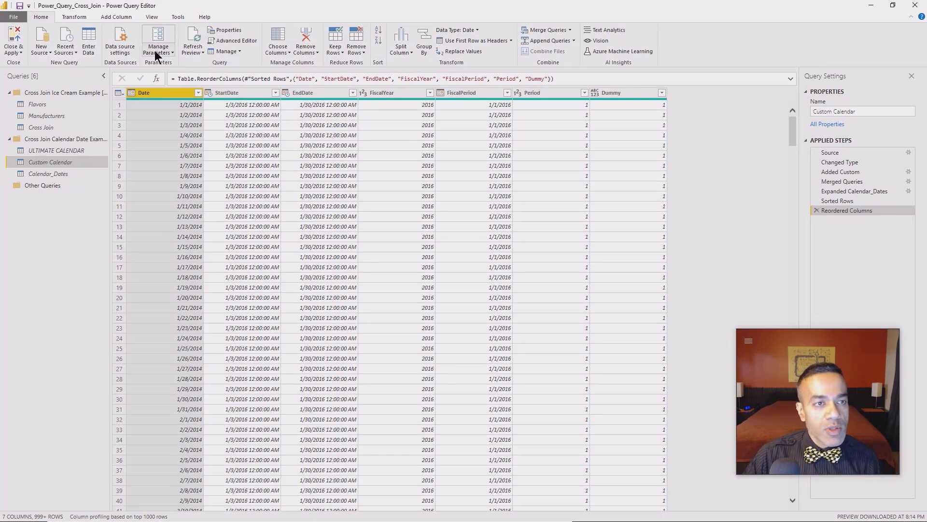
- Start a custom column on Custom Calendar, then cancel it
click(116, 18)
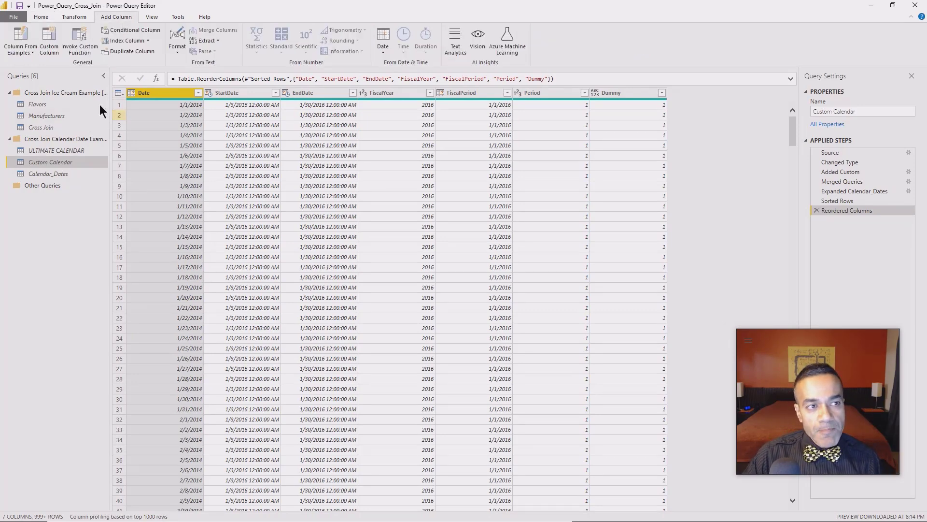
click(51, 46)
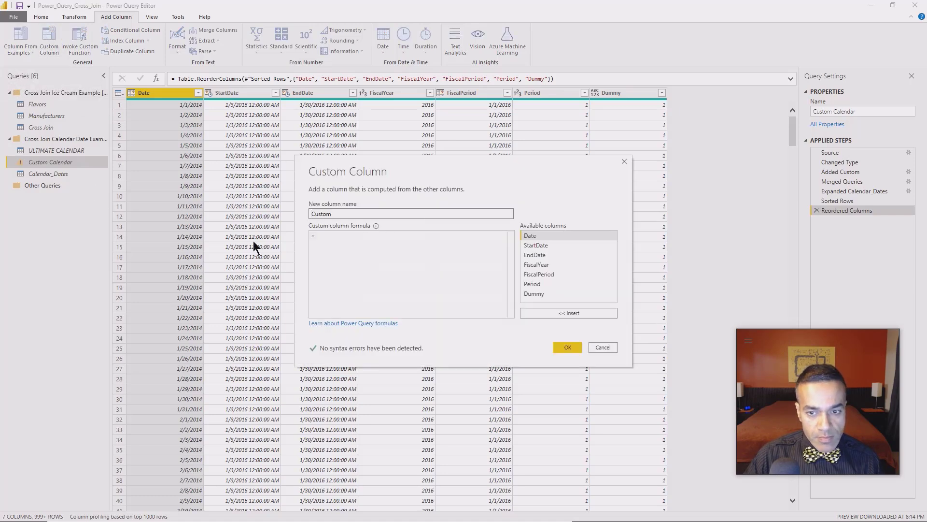
click(593, 347)
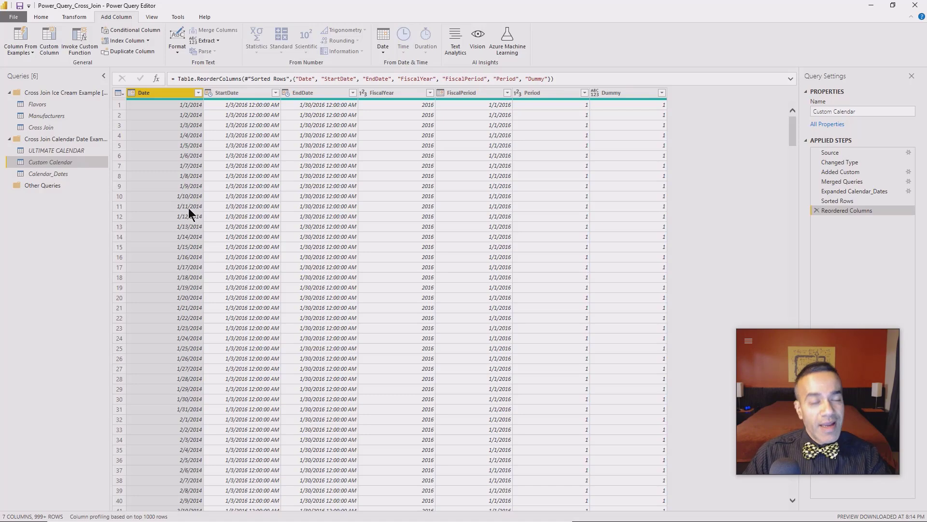
- Delete Custom Calendar's reorder, sort, expand, merge and Dummy steps, back to Changed Type
click(816, 210)
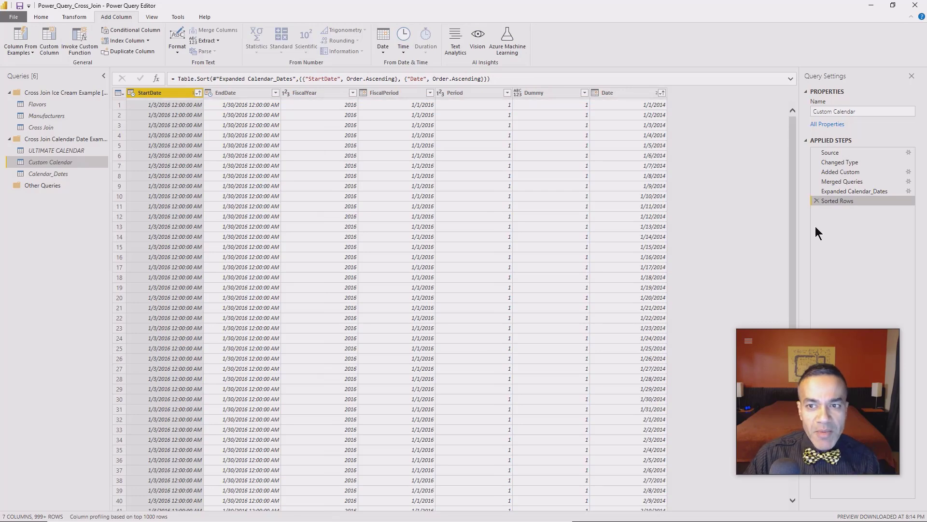
click(816, 201)
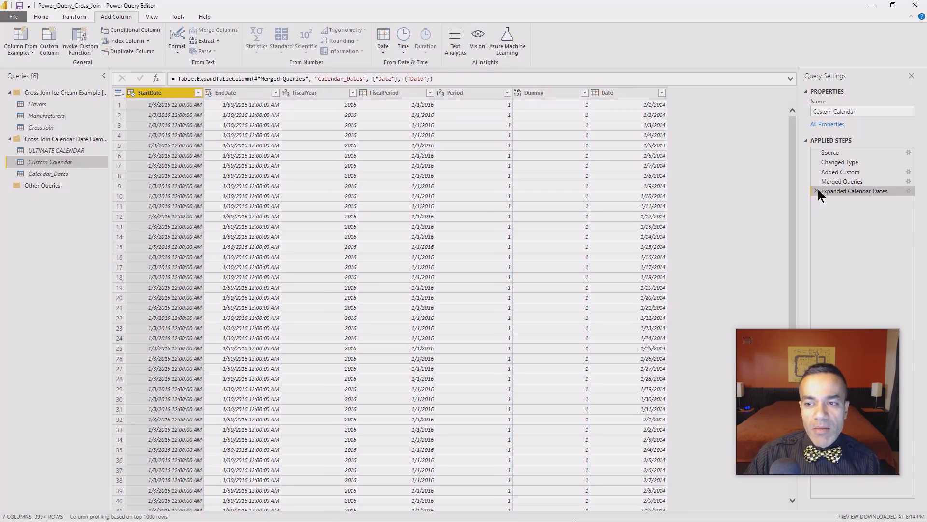
click(816, 190)
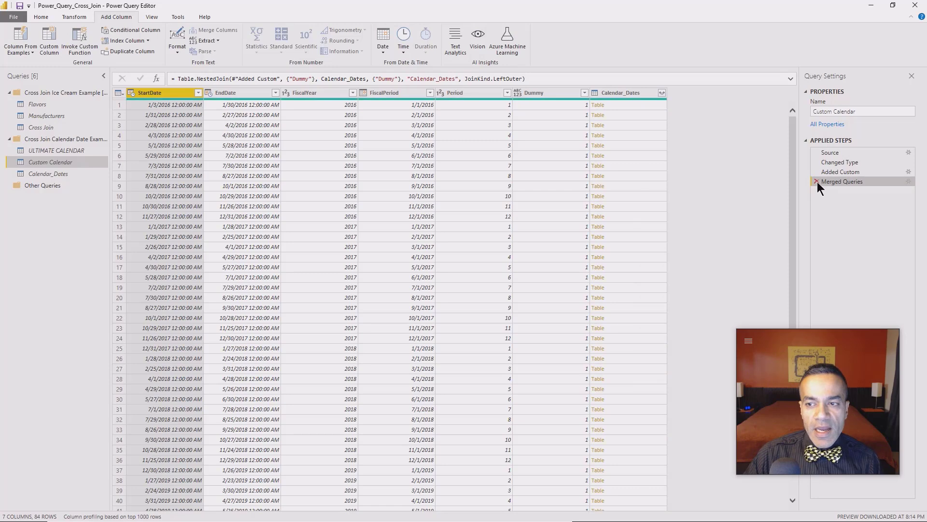
click(817, 181)
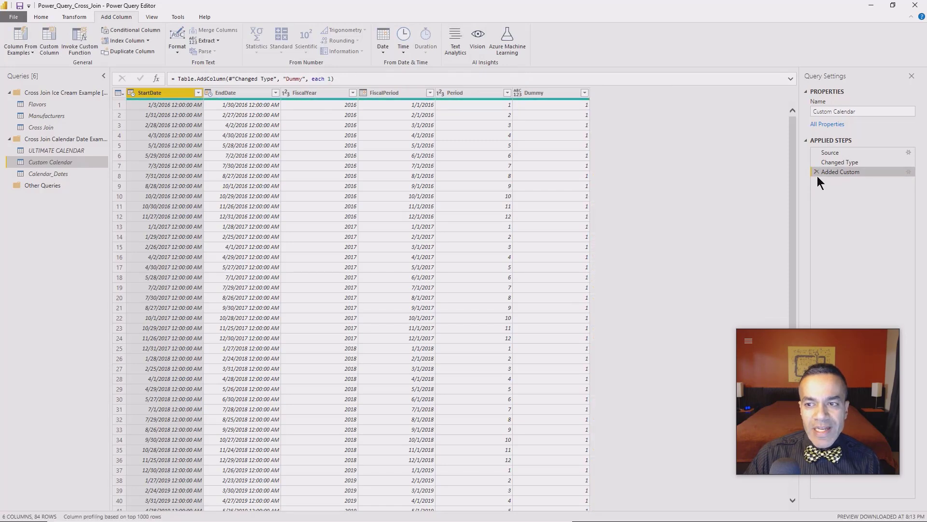
click(817, 173)
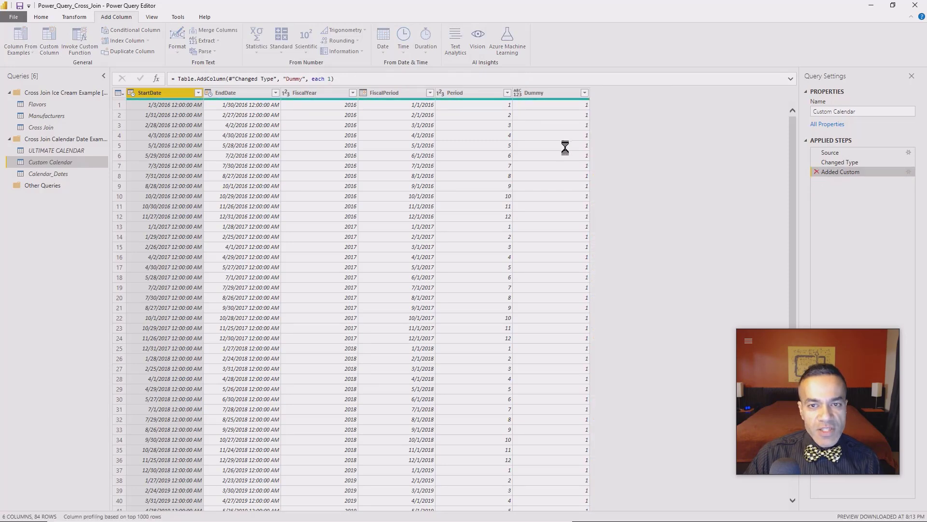
- Delete the Dummy column step from Calendar_Dates, leaving only Date
click(68, 173)
click(816, 172)
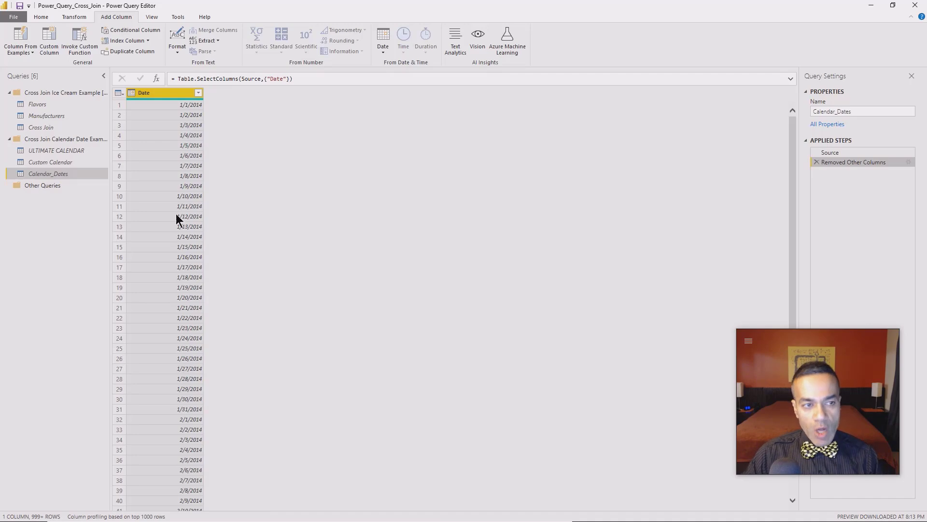
click(74, 163)
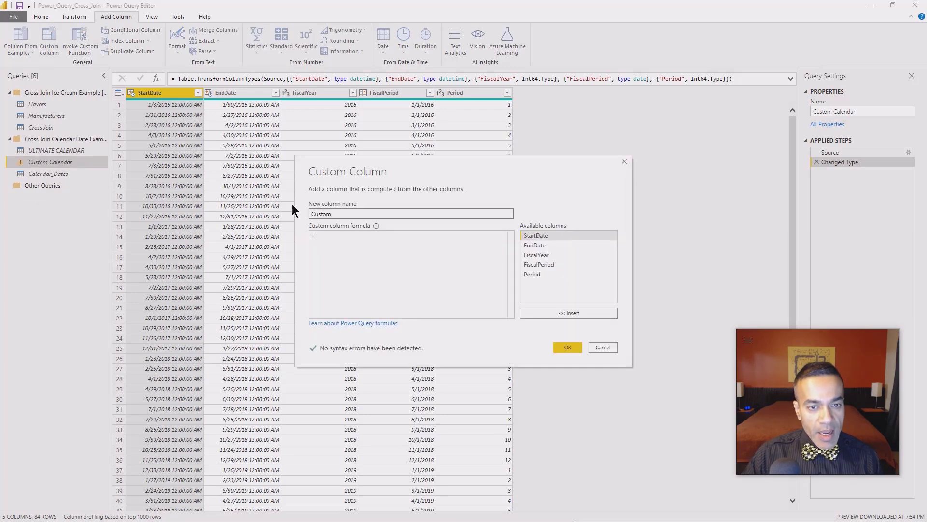
- Add a custom column named Date with the formula =Calendar_Dates
drag(369, 158, 214, 131)
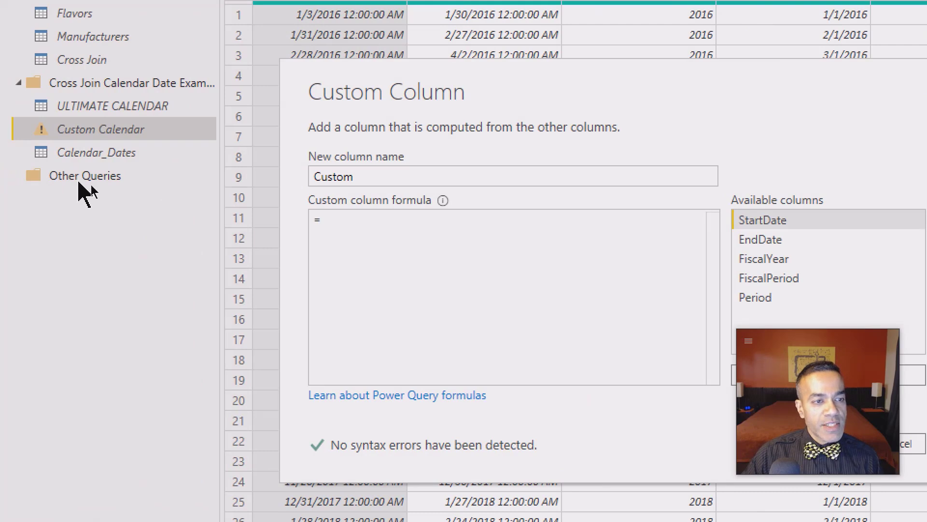
double_click(154, 190)
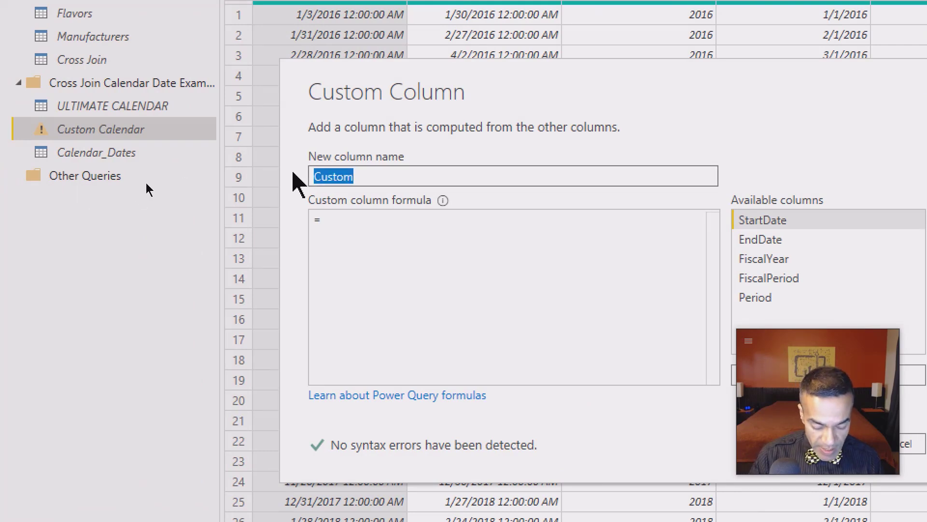
text(Date)
key(Tab)
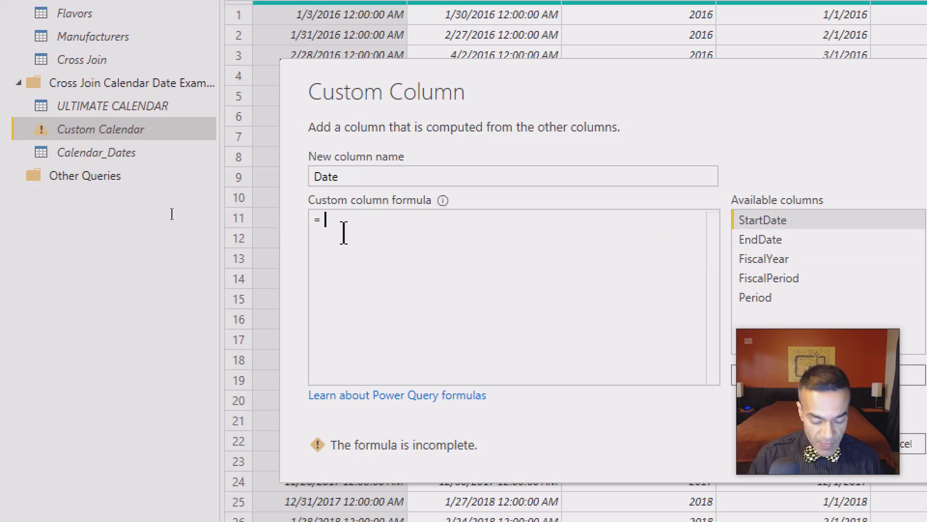
text(Calendar_)
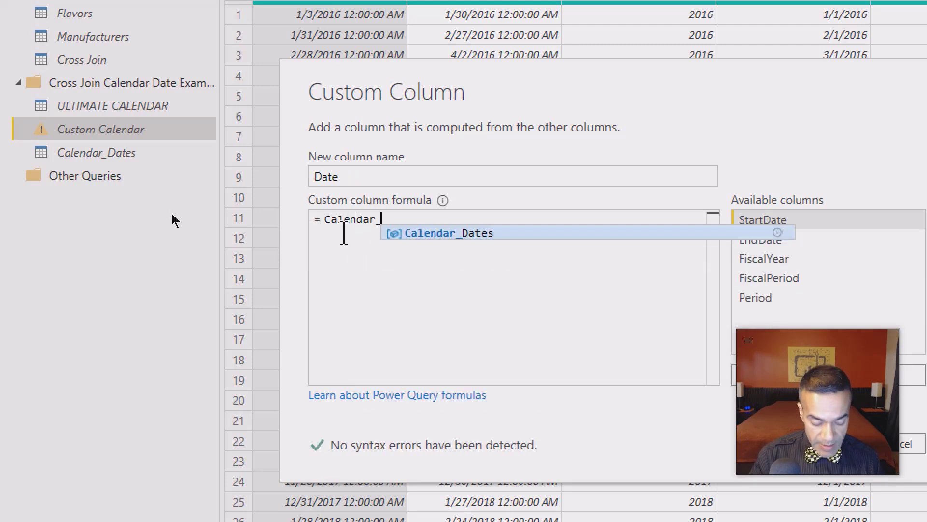
text(Dates)
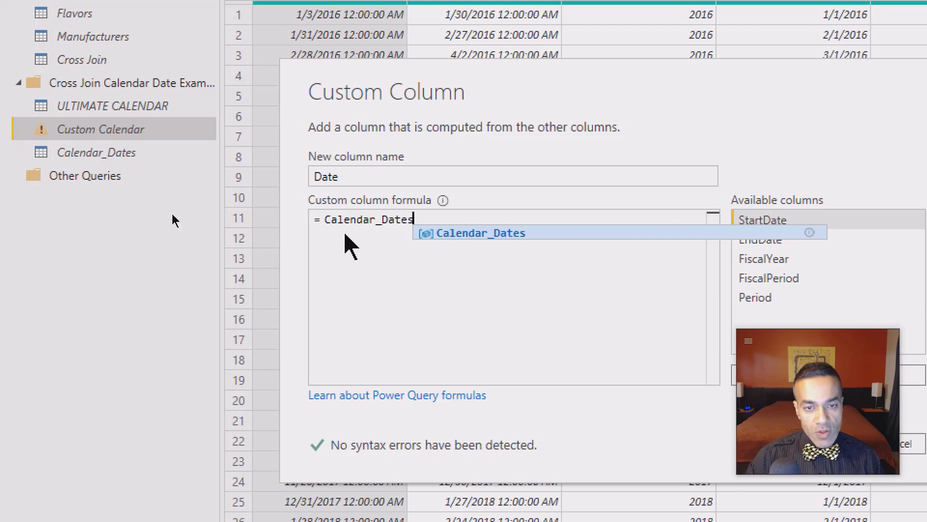
drag(143, 154, 300, 217)
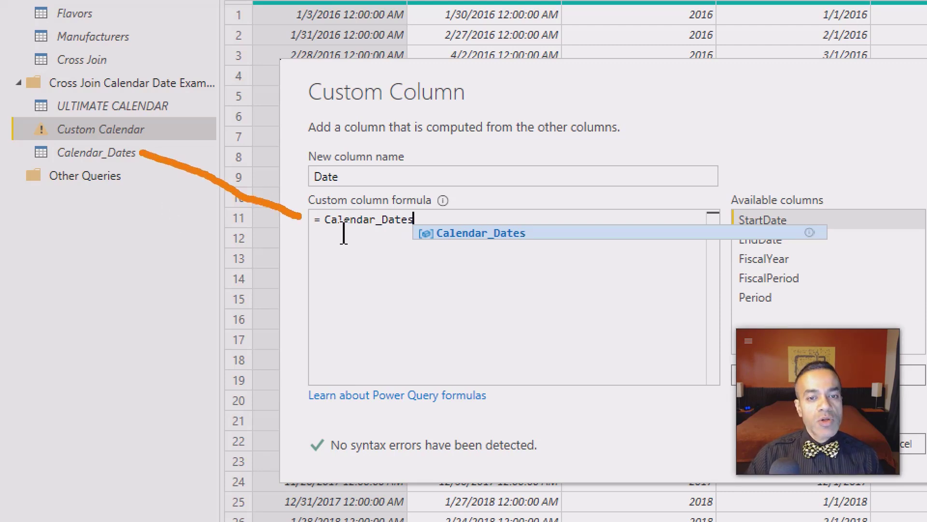
key(Escape)
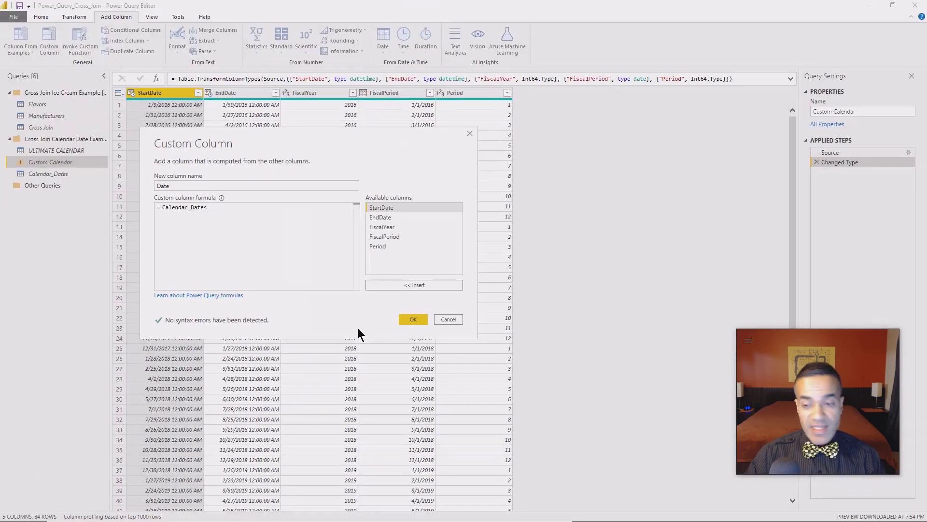
click(418, 319)
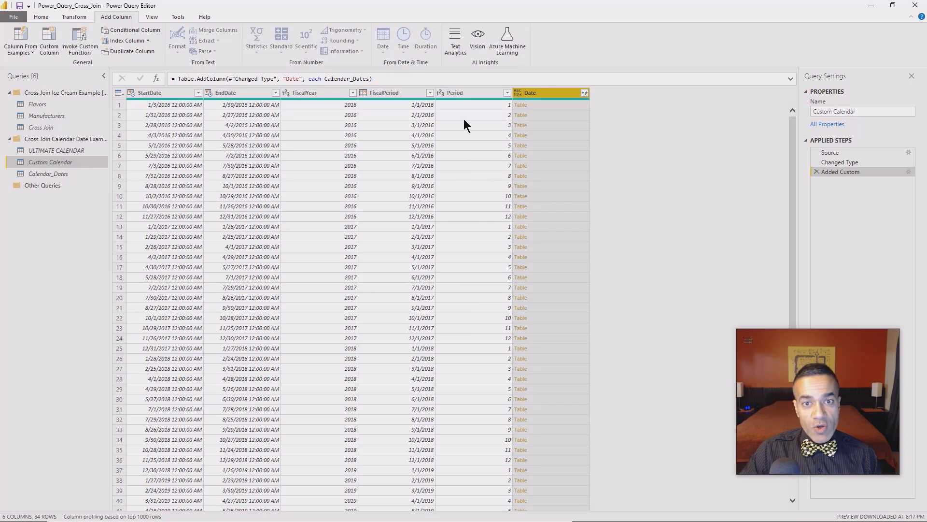
- Expand the Date column's nested tables into individual dates, renaming Date.1 back to Date in the formula
click(585, 93)
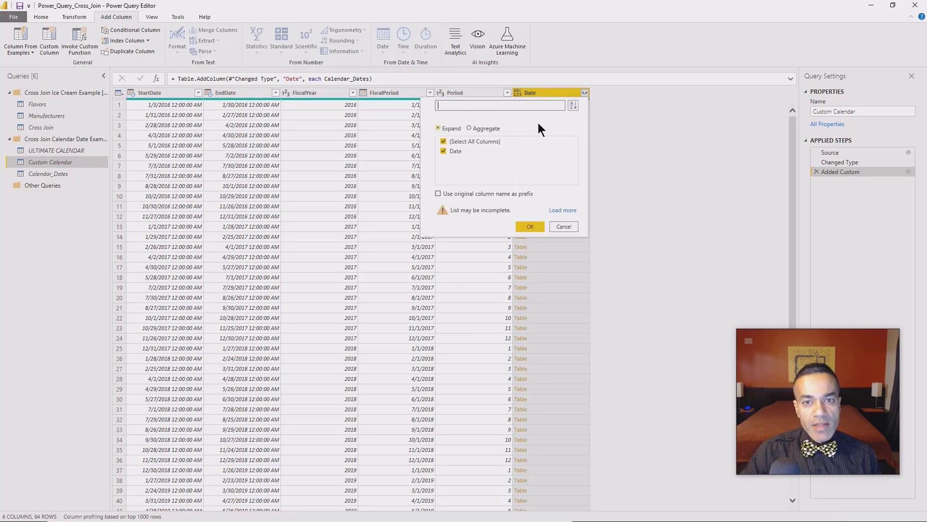
click(530, 226)
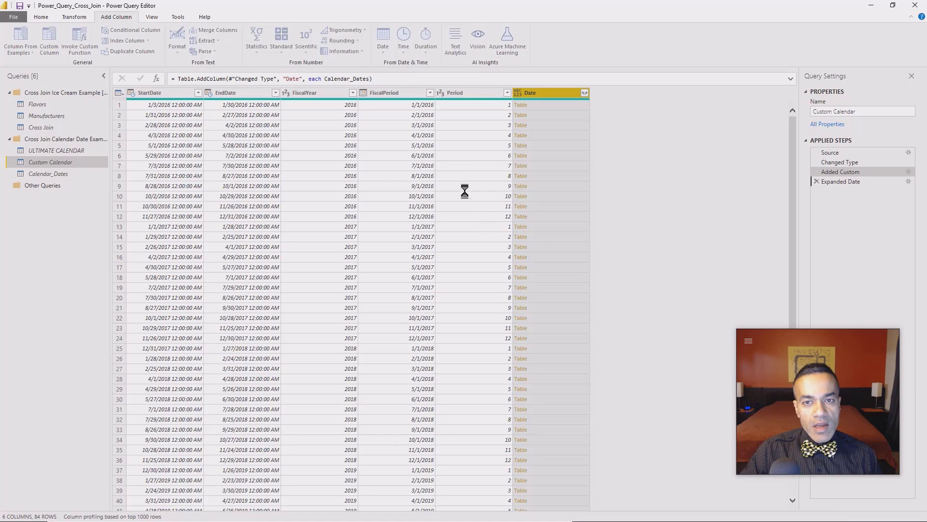
click(390, 79)
key(Delete)
key(Return)
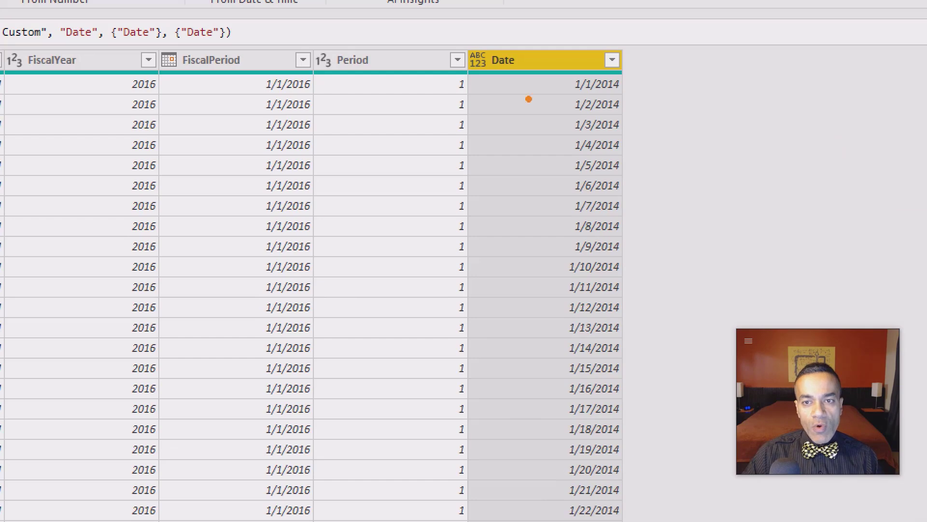
mouse_move(534, 430)
mouse_down()
mouse_move(531, 109)
mouse_move(526, 119)
mouse_up()
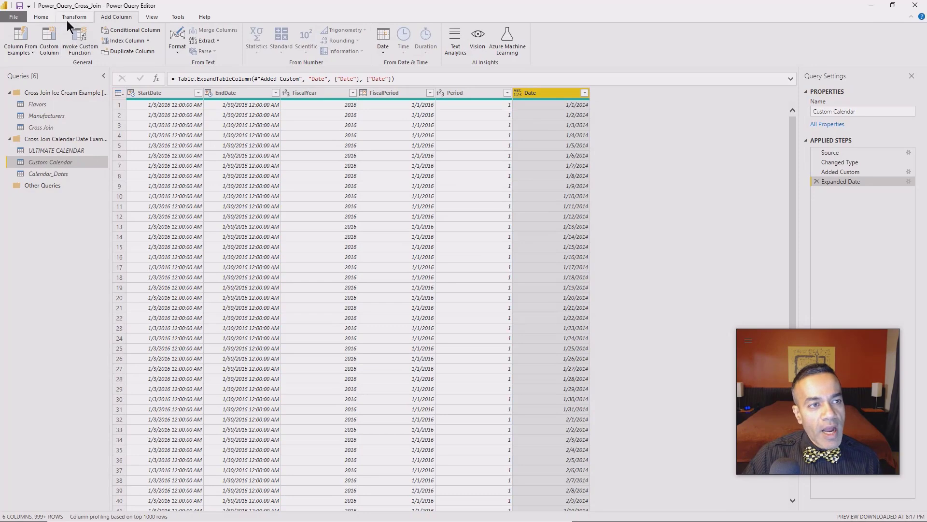
click(41, 17)
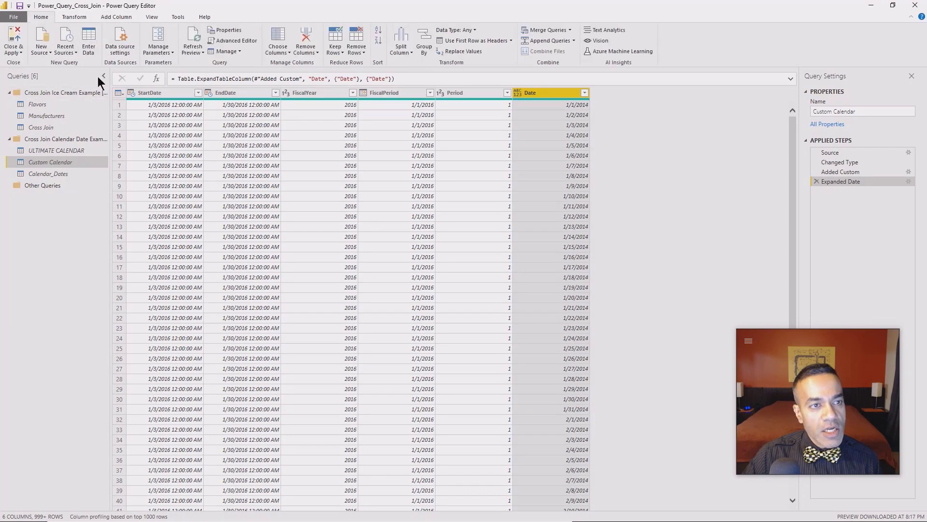
click(116, 17)
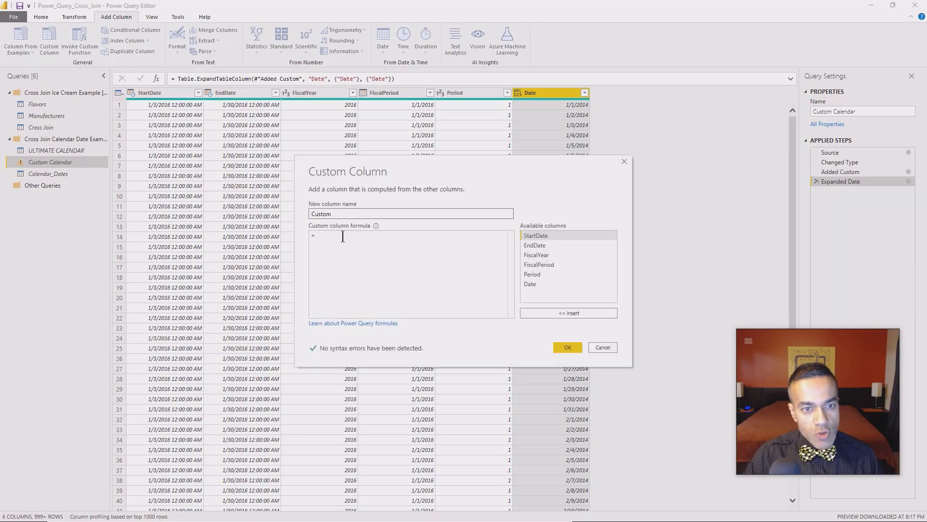
- Name the new custom column MatchDateRange and move the dialog aside to write its formula
drag(341, 214, 278, 223)
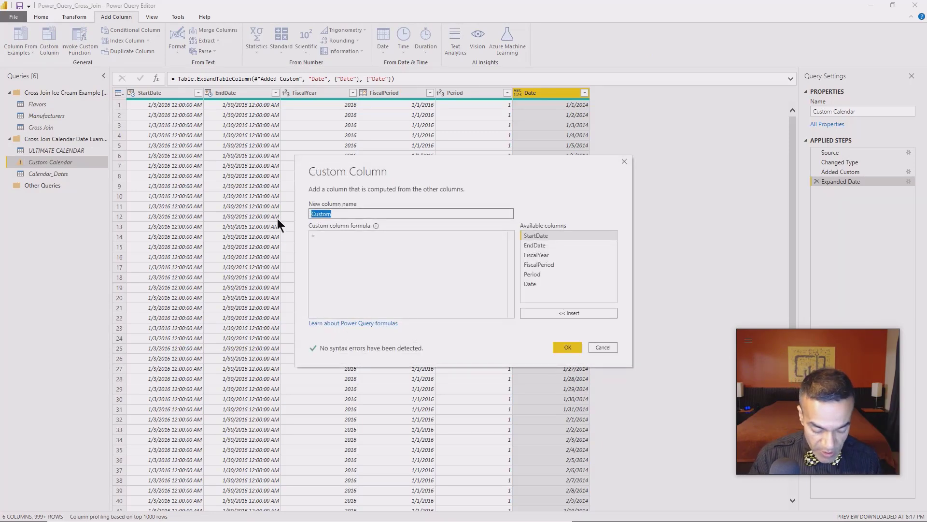
text(MatchDate)
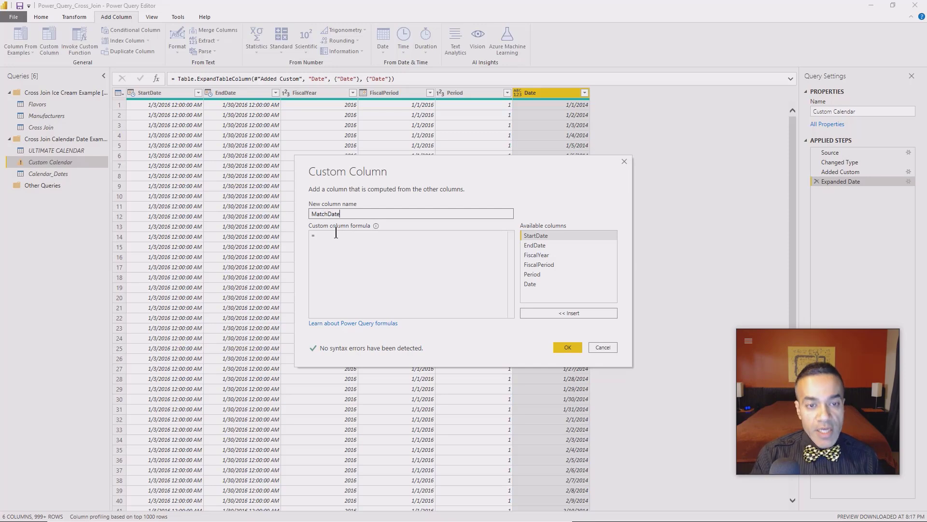
click(337, 234)
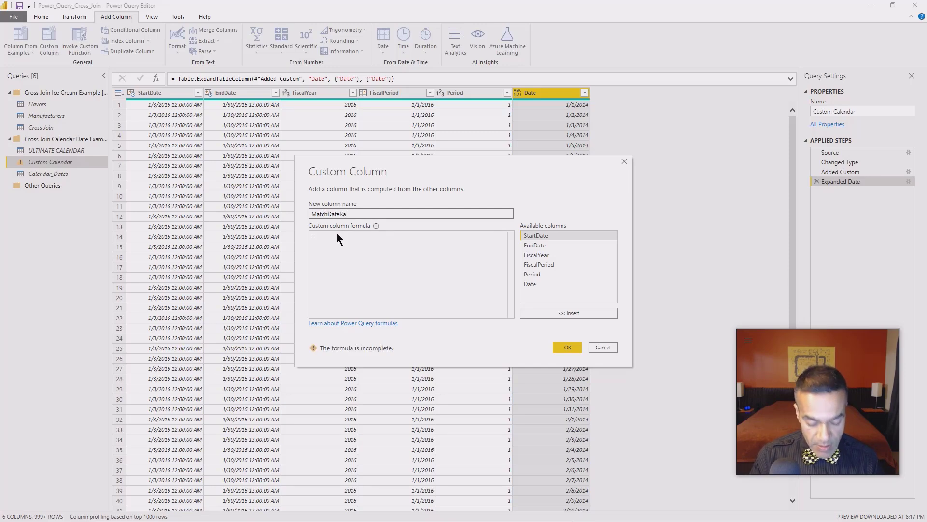
drag(405, 160, 294, 135)
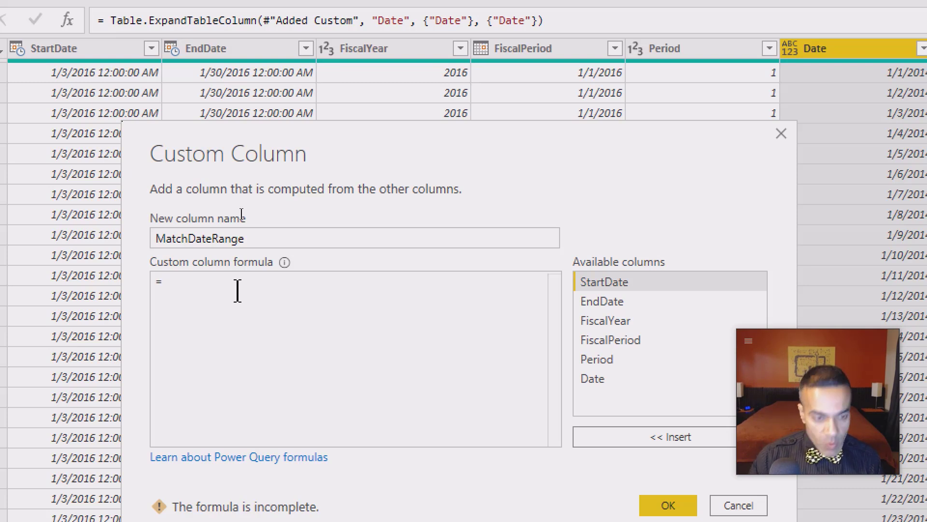
- Write the condition if [Date] >= [StartDate] and [Date] <= [EndDate] in the formula box
text(if)
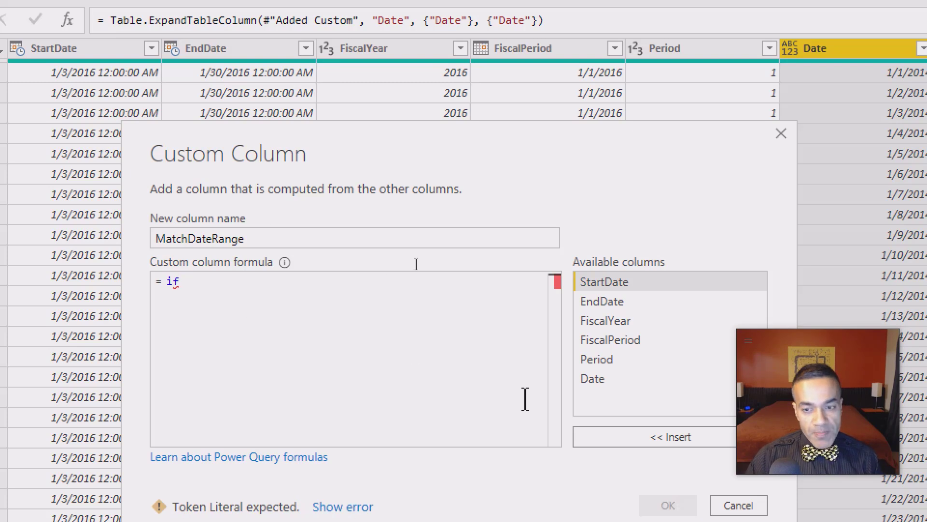
click(624, 381)
double_click(624, 380)
text(>=)
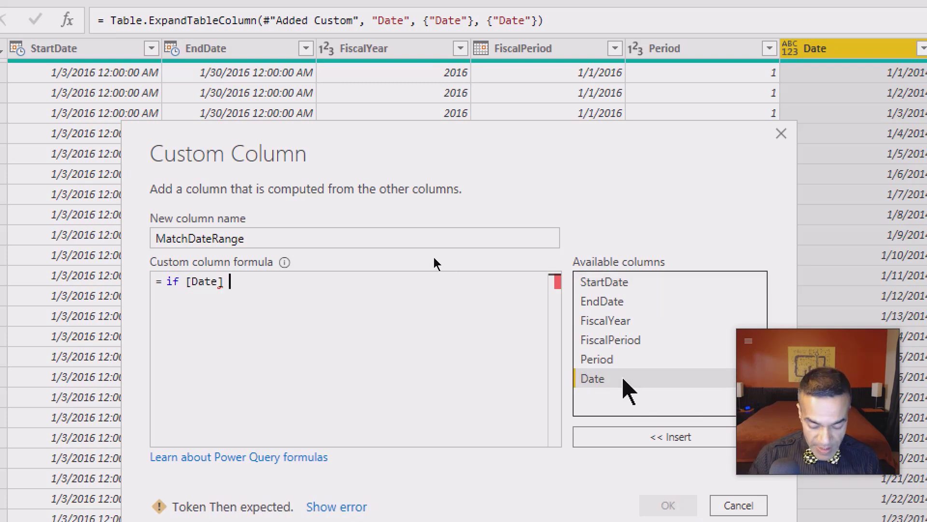
double_click(655, 282)
text(and)
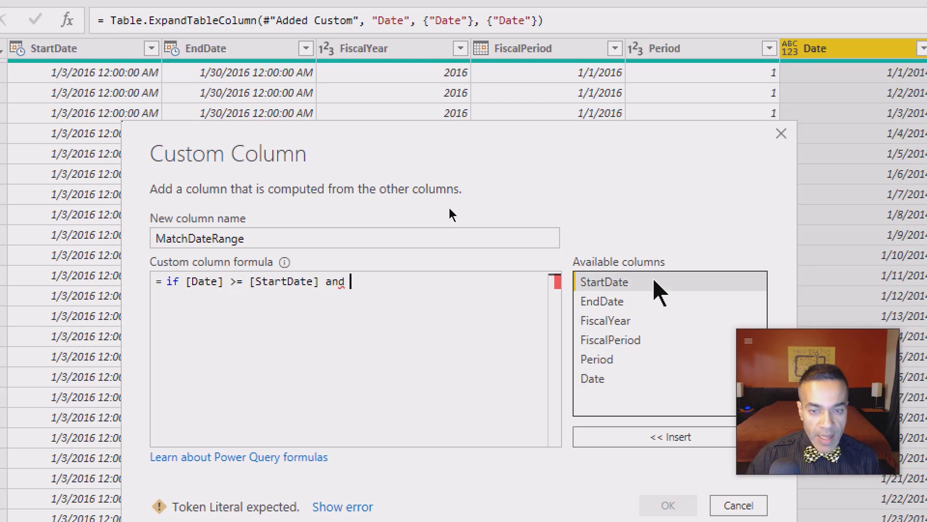
double_click(582, 380)
text(<=)
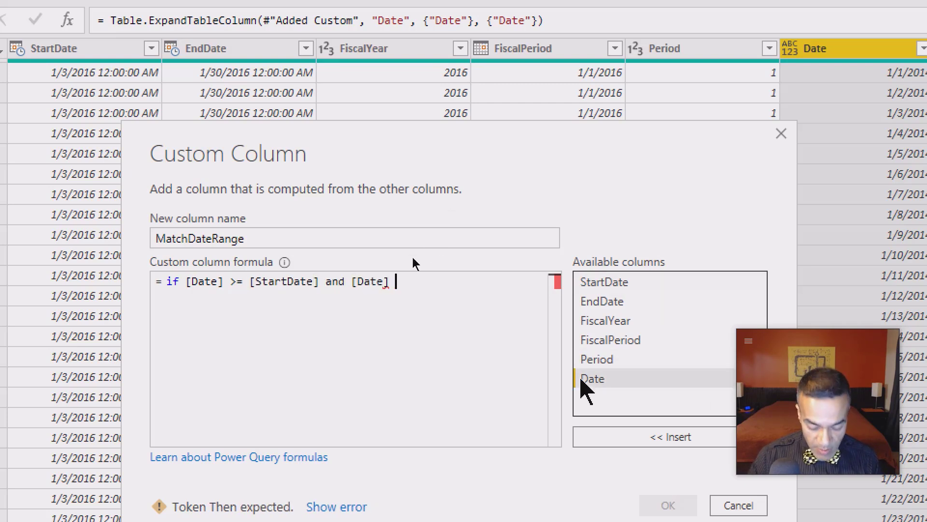
double_click(623, 301)
- Finish the formula with then true else false and create the MatchDateRange column
text(then)
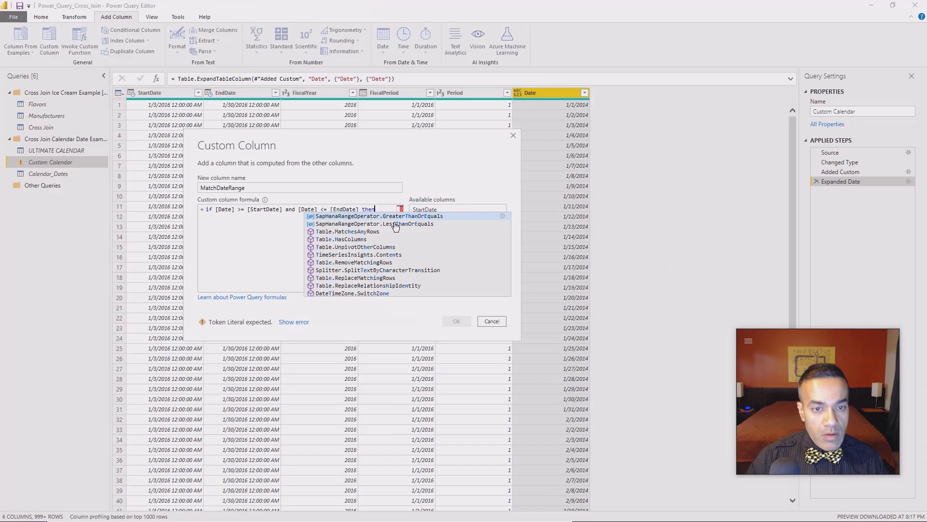
key(ctrl+Left)
key(Return)
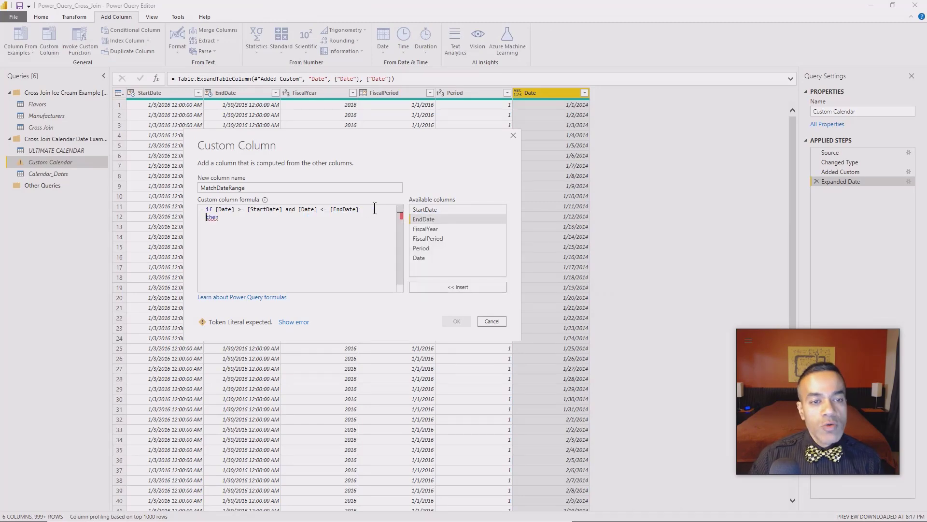
key(End)
text(true   )
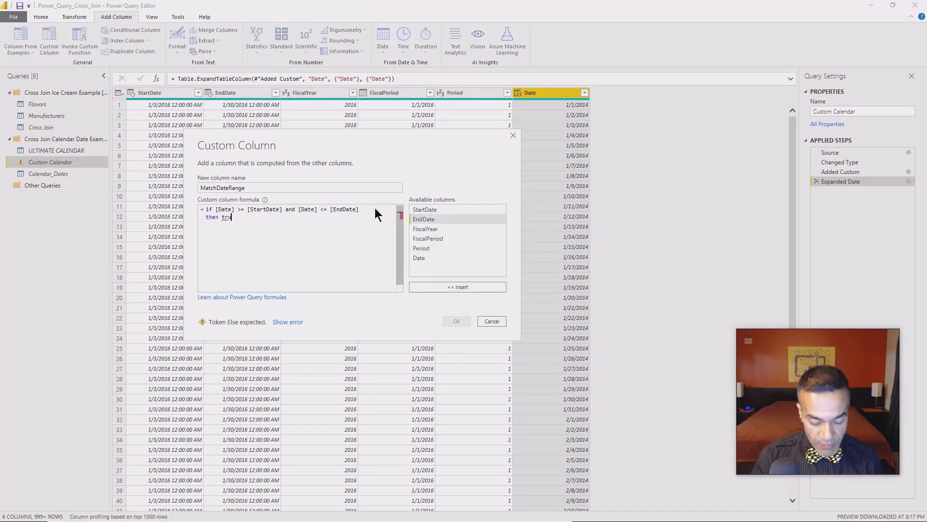
text(else false)
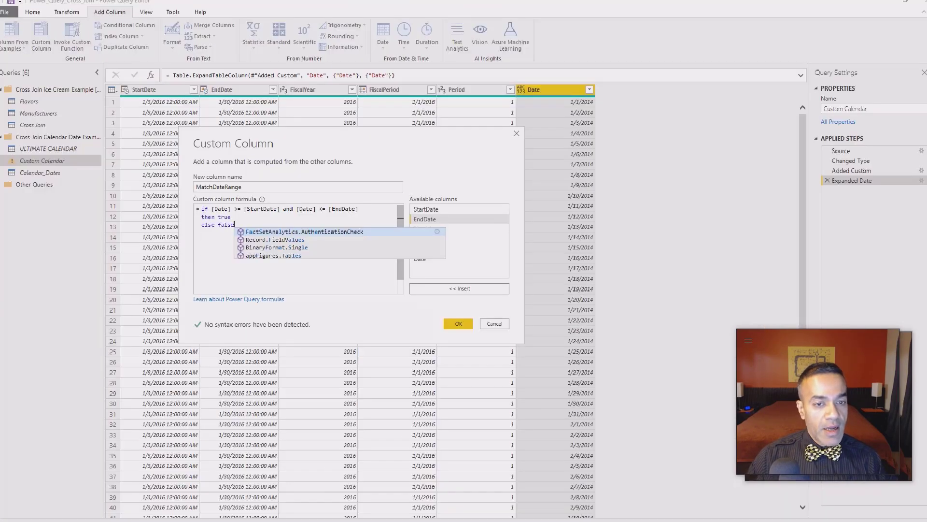
key(Escape)
click(456, 321)
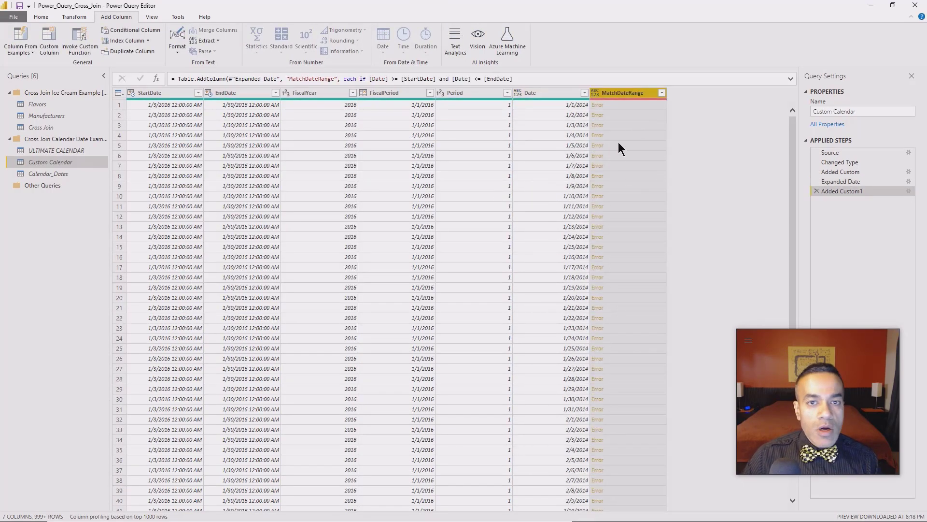
- Change StartDate and EndDate to the Date type in a step inserted after Expanded Date, clearing the errors
click(623, 105)
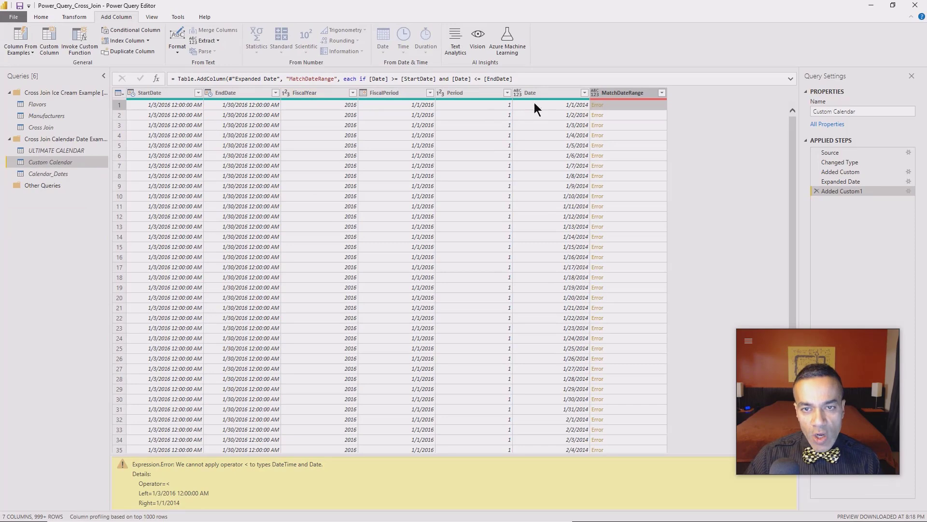
click(830, 181)
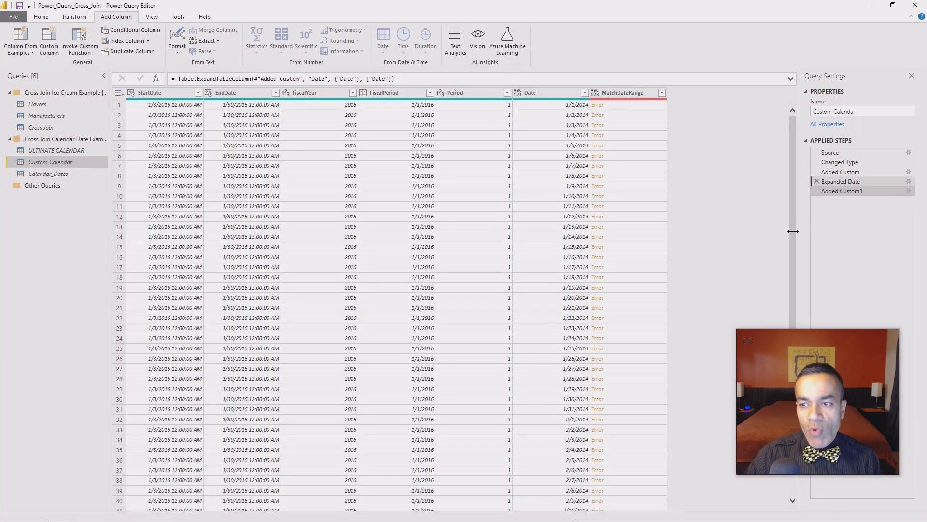
click(130, 92)
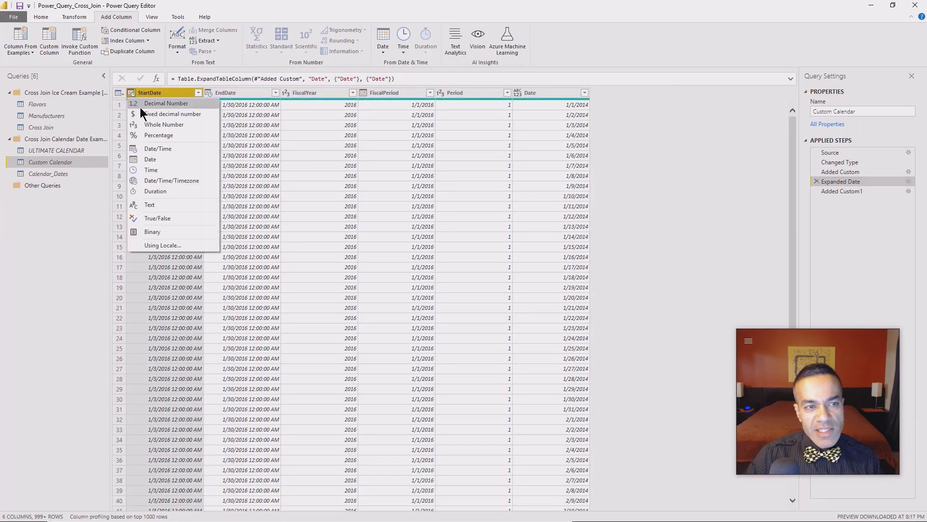
click(151, 158)
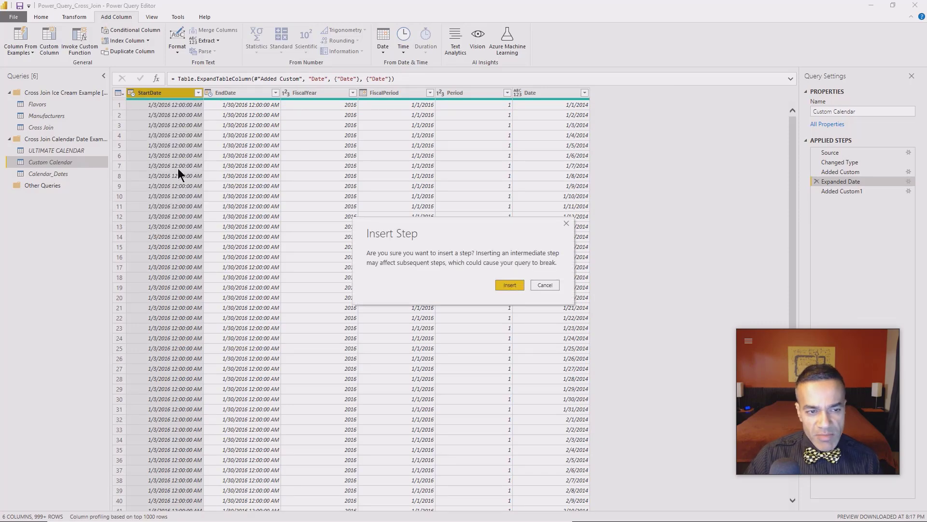
click(510, 285)
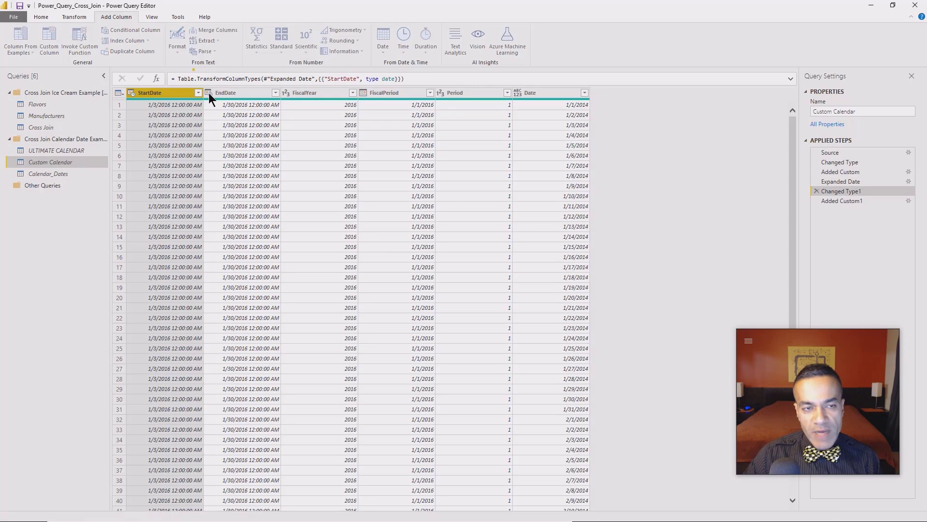
click(208, 92)
click(208, 93)
click(237, 150)
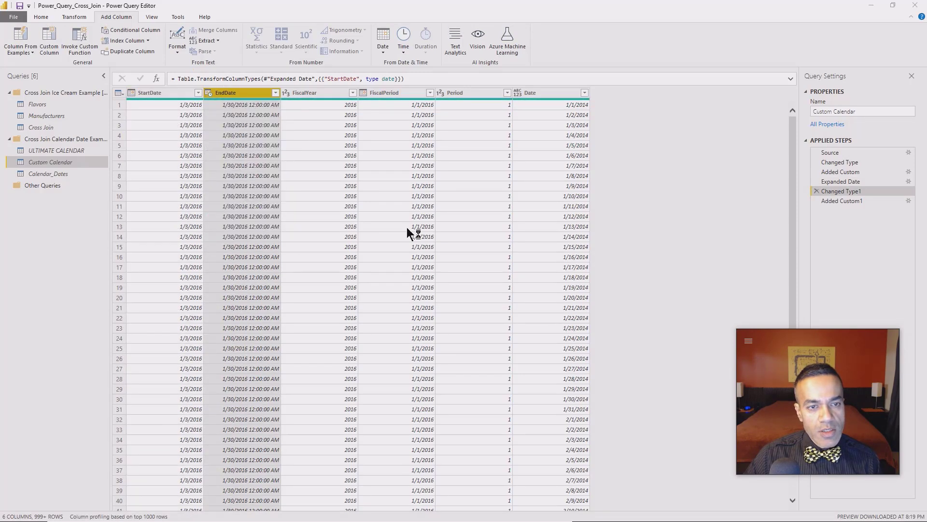
click(545, 284)
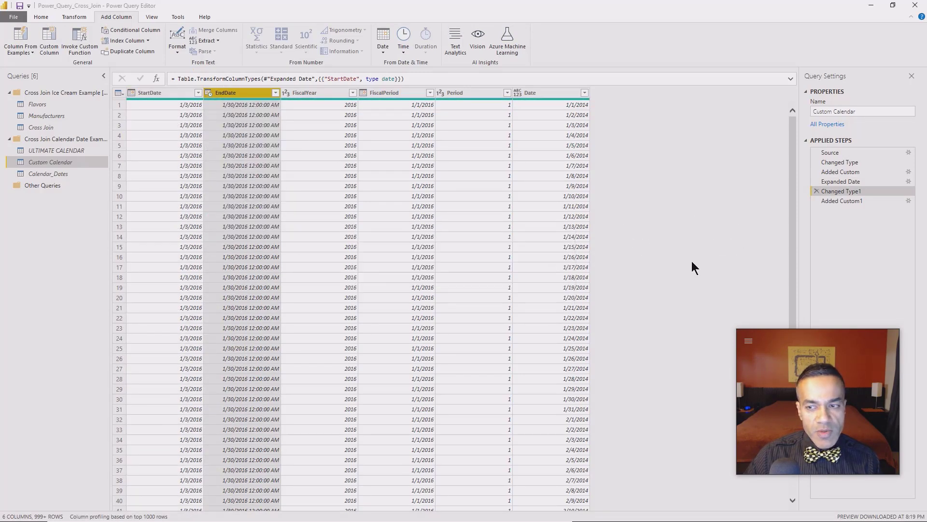
click(851, 202)
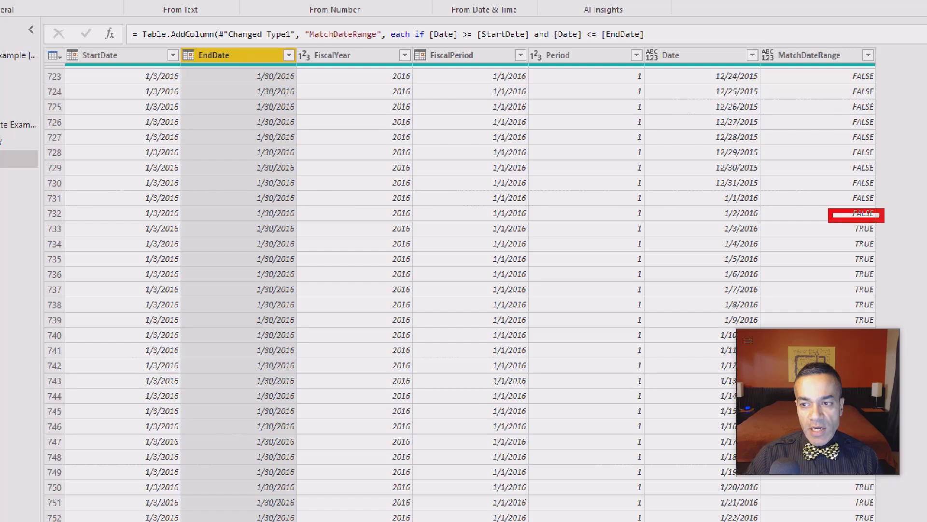
- Check that MatchDateRange is TRUE only for dates 1/3/2016 through 1/30/2016
key(g)
mouse_move(710, 222)
mouse_down()
mouse_move(744, 304)
mouse_move(858, 382)
mouse_move(891, 331)
mouse_up()
drag(834, 220, 886, 333)
key(Escape)
- Filter MatchDateRange to keep only TRUE rows
click(662, 93)
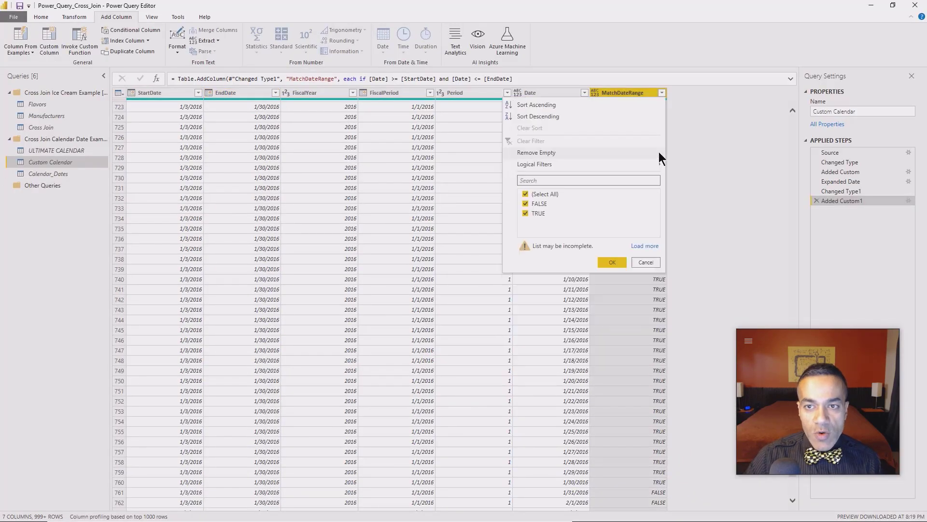
click(525, 204)
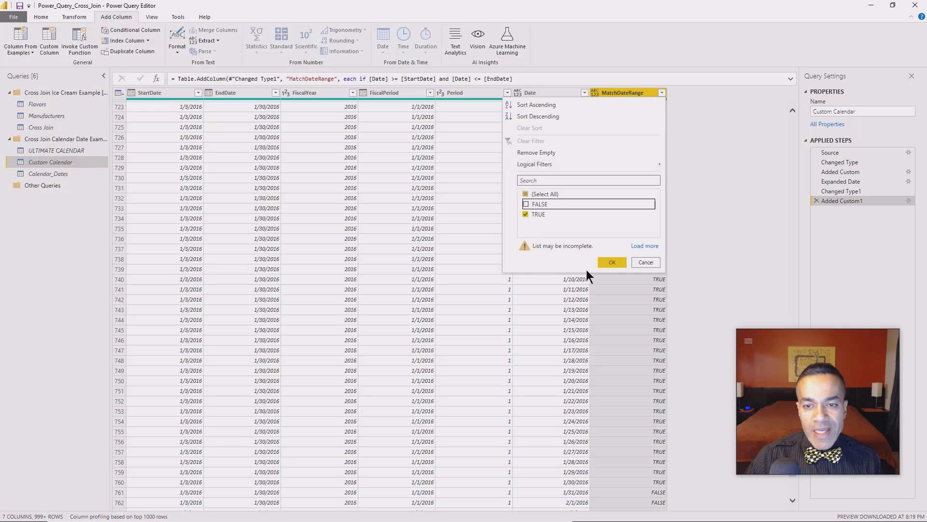
click(611, 263)
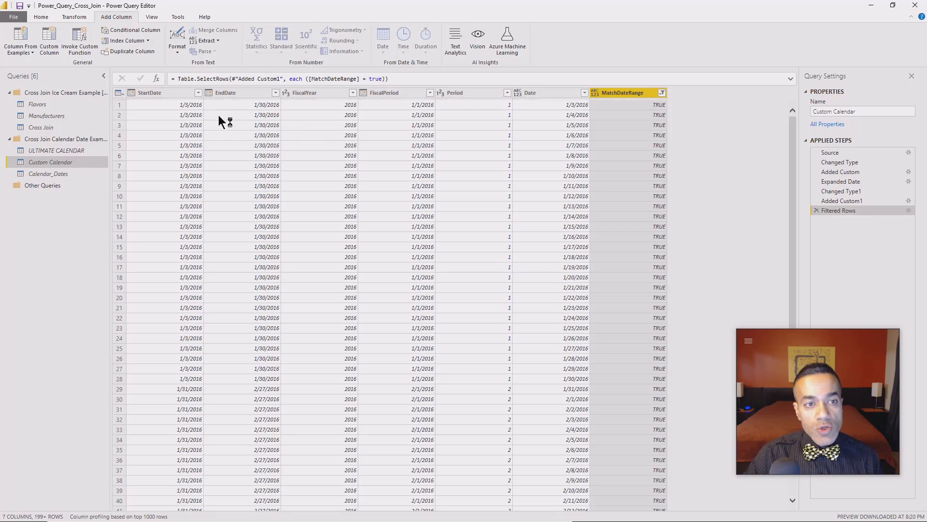
- Remove the StartDate, EndDate and MatchDateRange columns and move Date to the first position
click(164, 94)
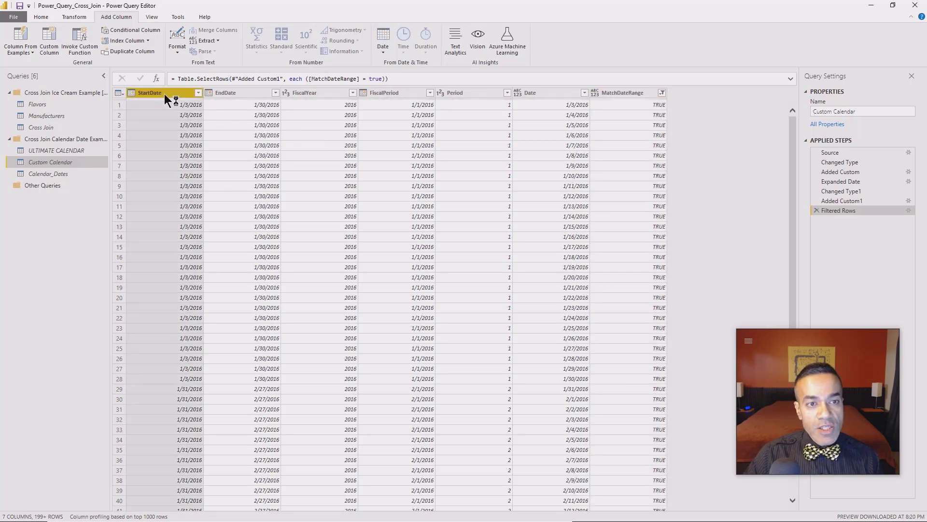
ctrl+click(237, 94)
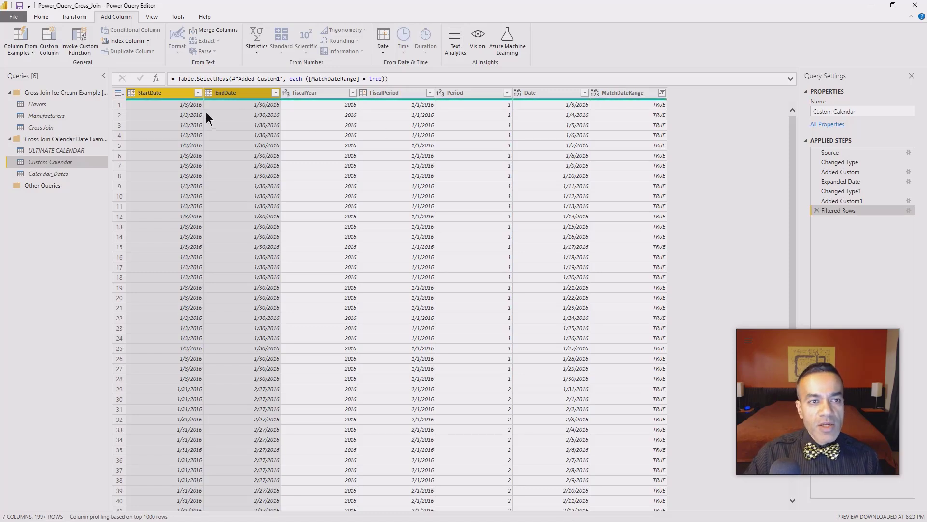
ctrl+click(623, 94)
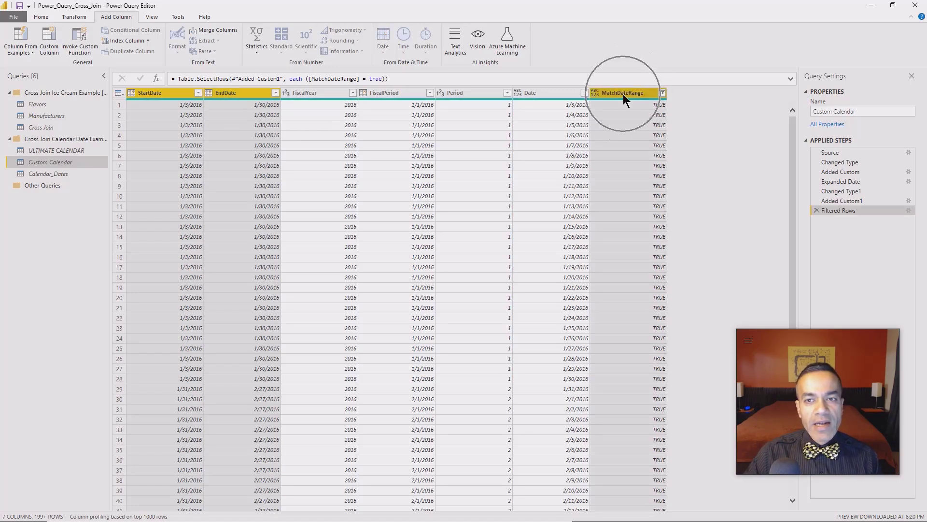
right_click(623, 94)
click(642, 120)
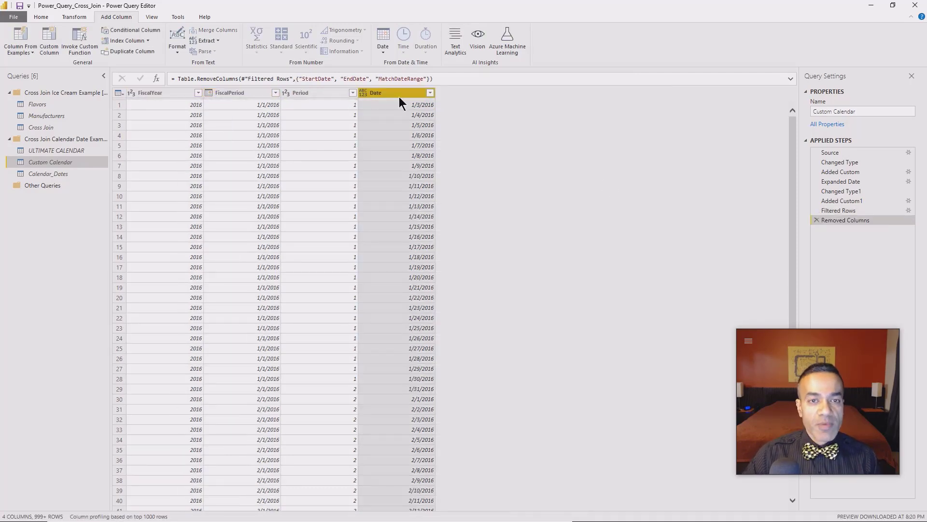
drag(399, 97, 154, 93)
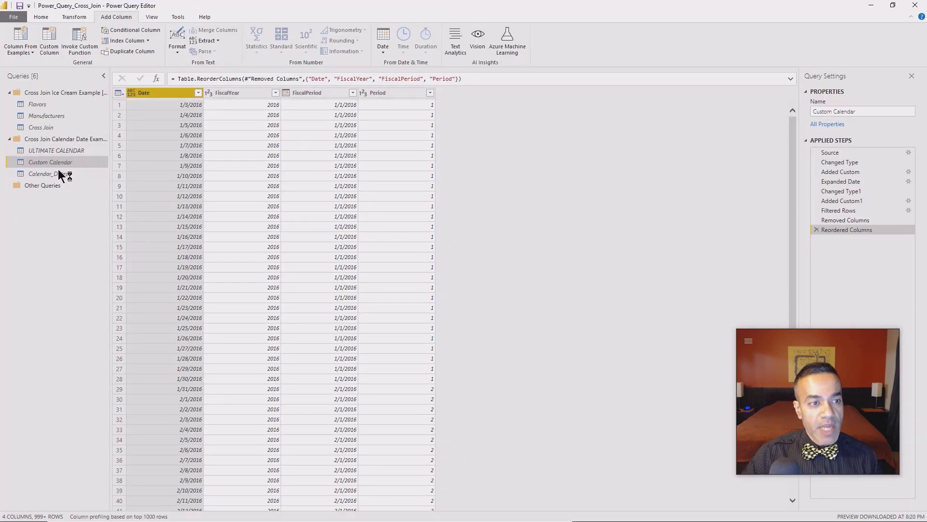
click(854, 154)
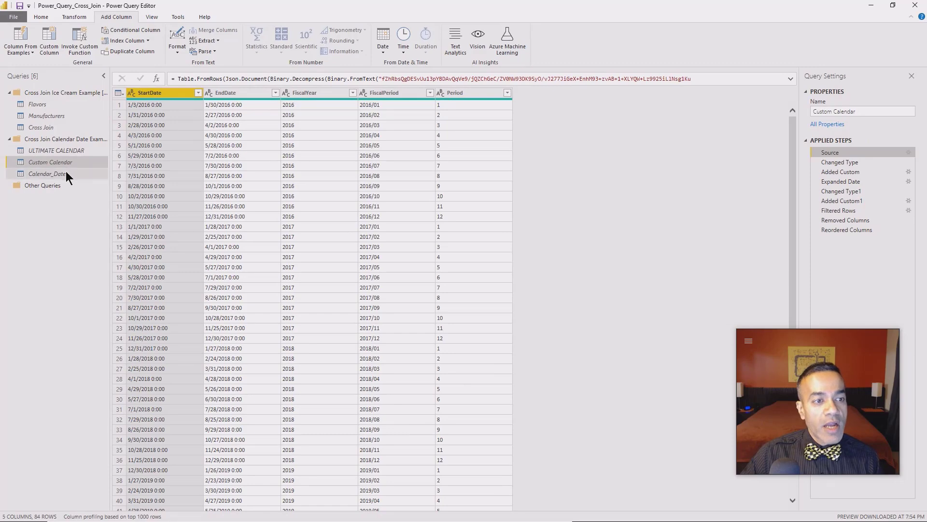
- Return to the finished Custom Calendar result and advance to "The Missing Step in Mastering Power BI" slide
click(62, 165)
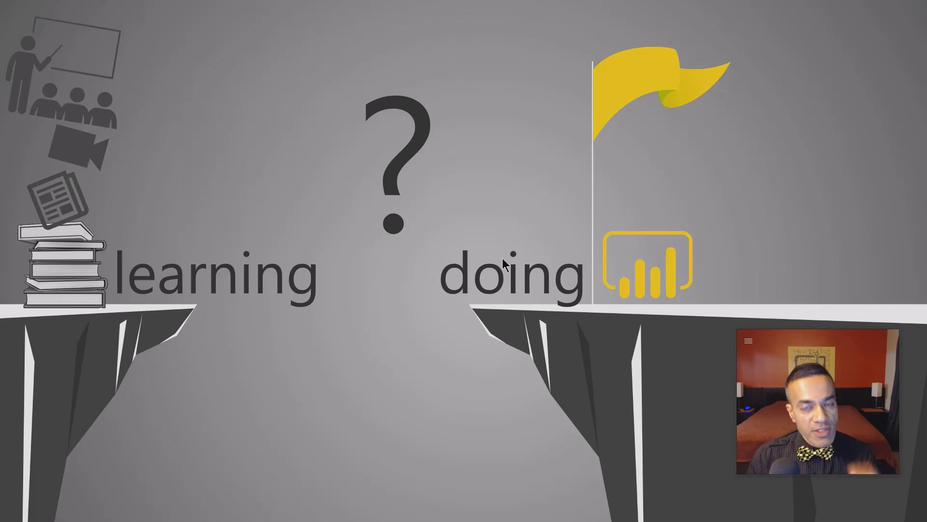
key(Right)
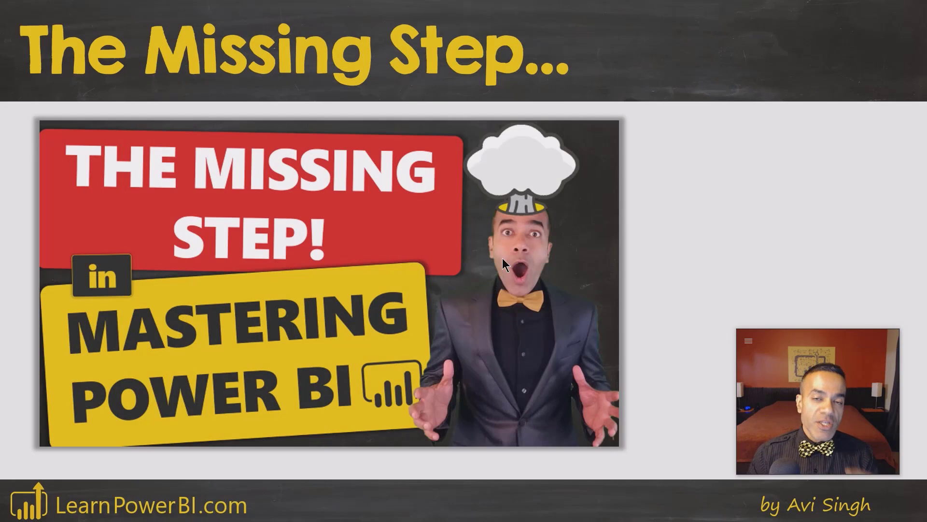